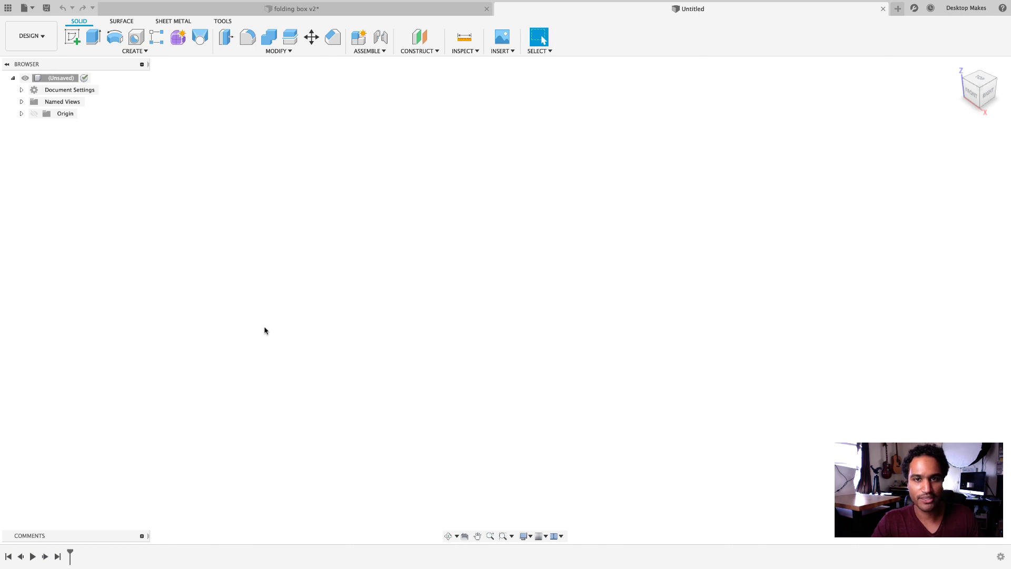
Step: Start a new sketch on the ground (XY) plane
{"action": "left_click", "coordinate": [73, 51]}
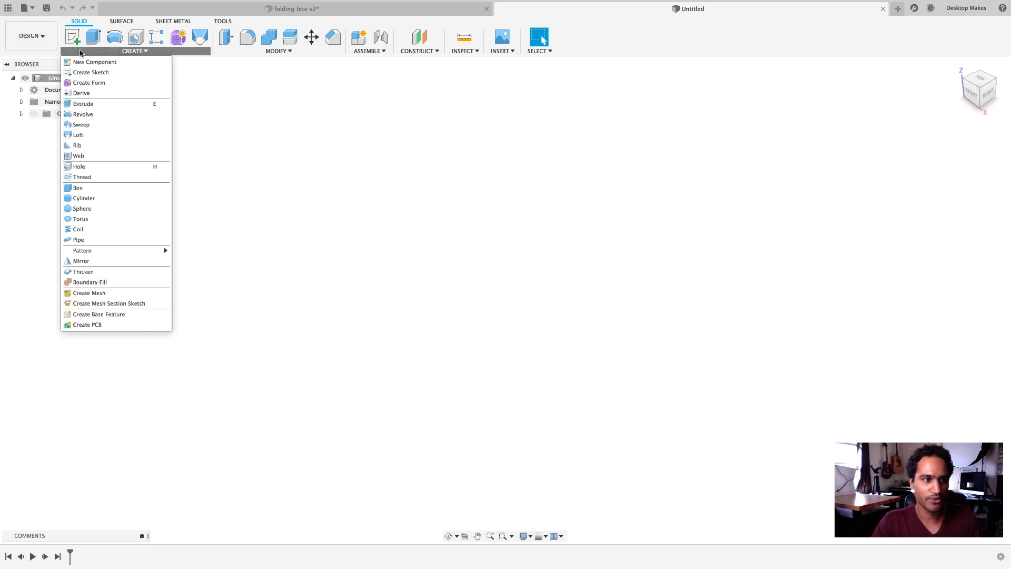
{"action": "left_click", "coordinate": [92, 74]}
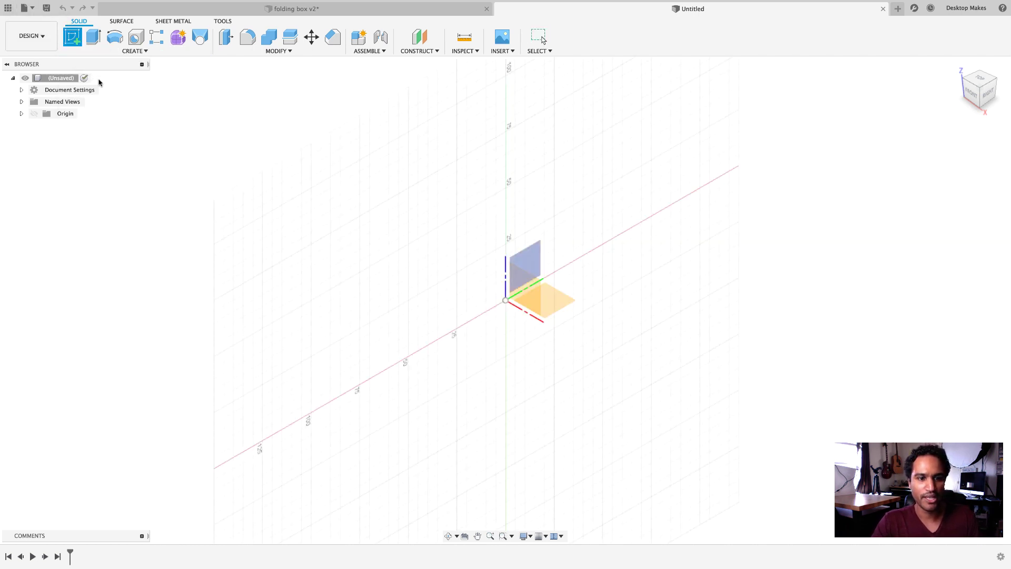
{"action": "left_click", "coordinate": [565, 302]}
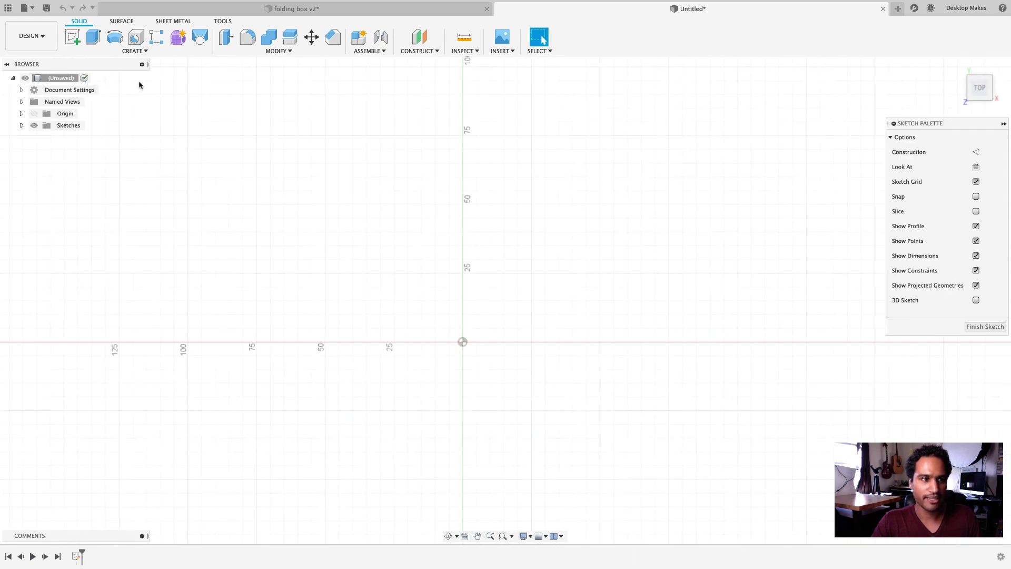
Step: Draw a 110 × 110 mm center rectangle at the origin
{"action": "left_click", "coordinate": [125, 51]}
{"action": "mouse_move", "coordinate": [130, 70]}
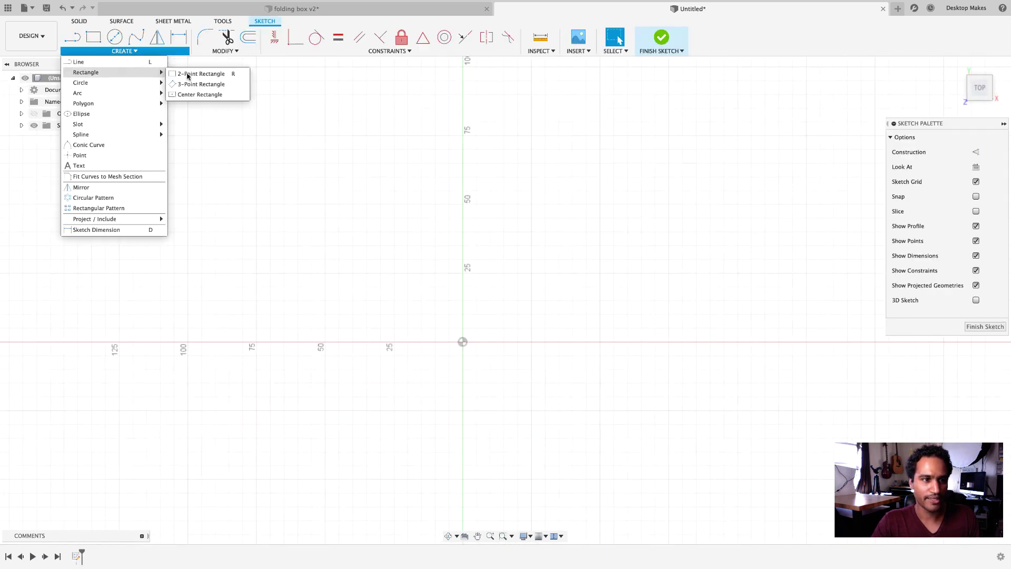
{"action": "left_click", "coordinate": [200, 94]}
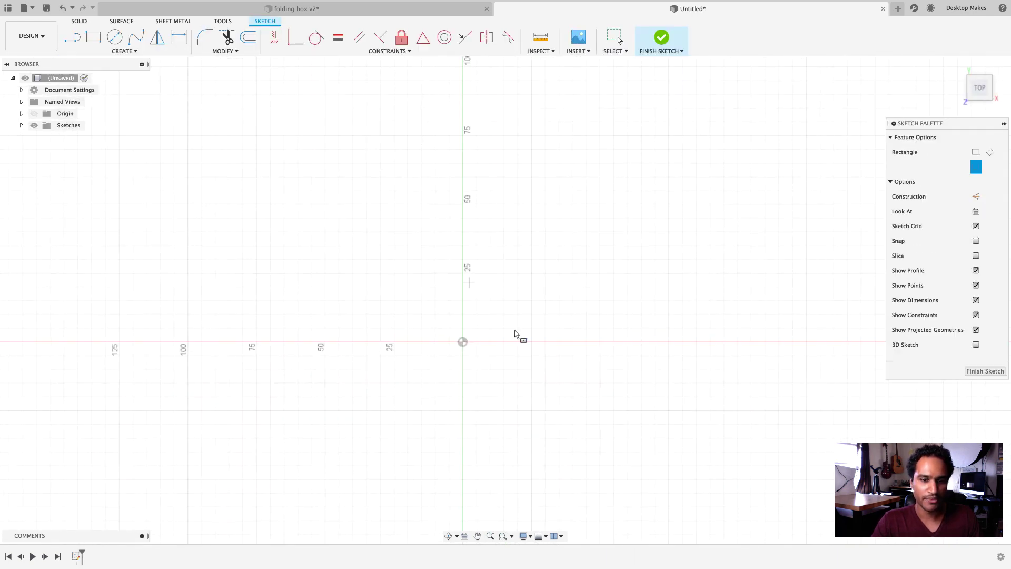
{"action": "left_click", "coordinate": [463, 342]}
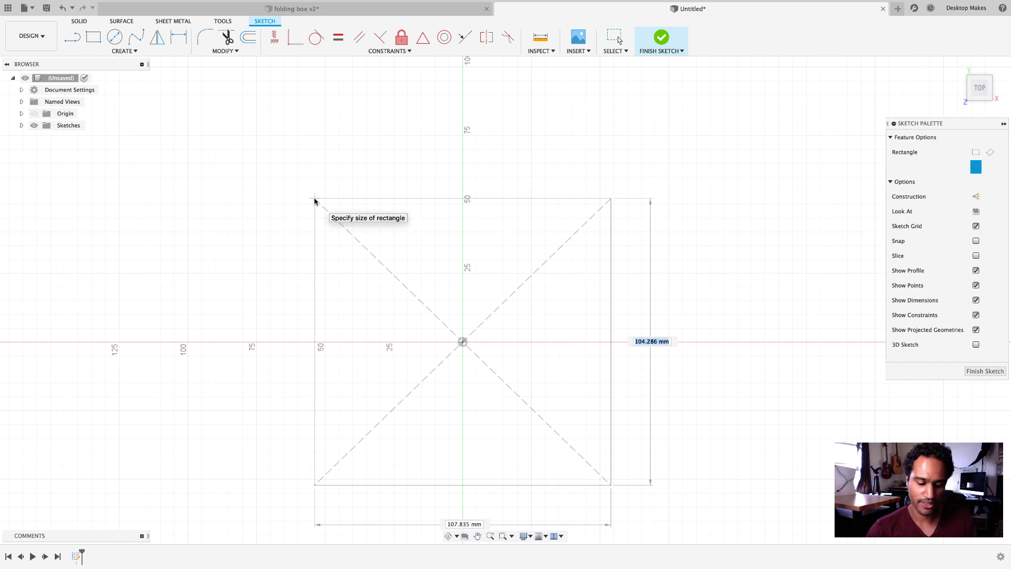
{"action": "type", "text": "11"}
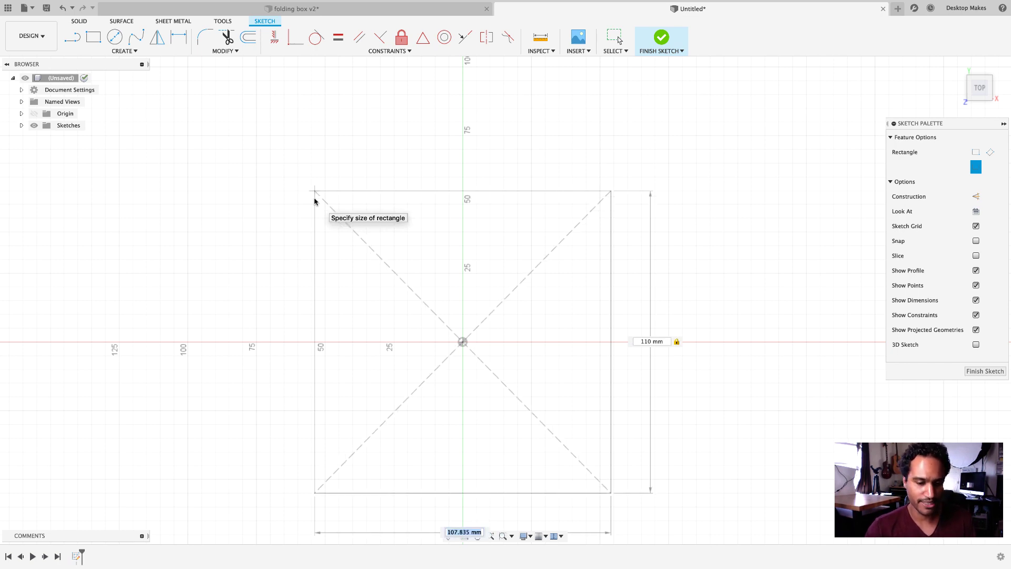
{"action": "type", "text": "110"}
{"action": "key", "text": "Return"}
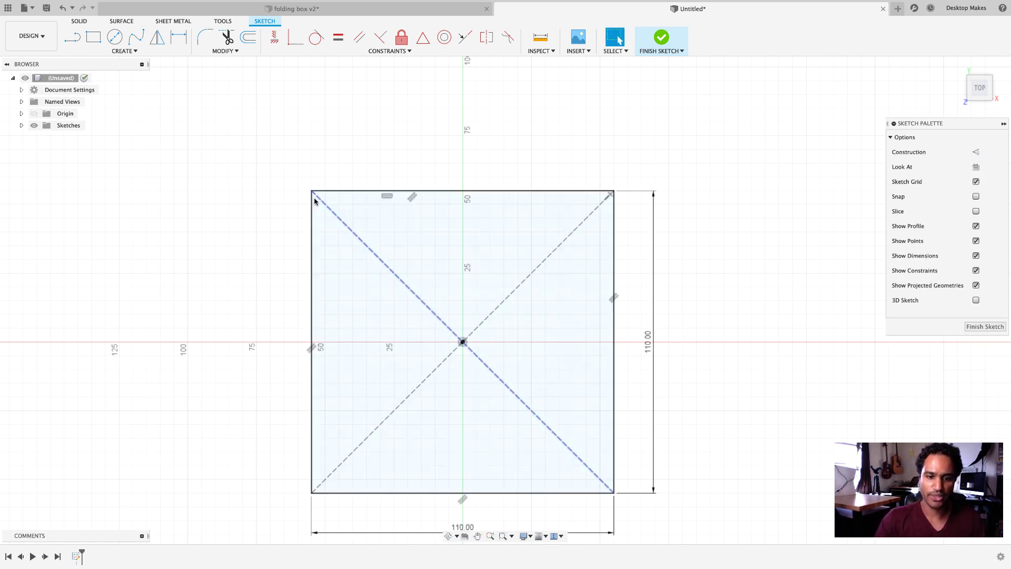
{"action": "middle_click_drag", "start_coordinate": [456, 289], "coordinate": [481, 230]}
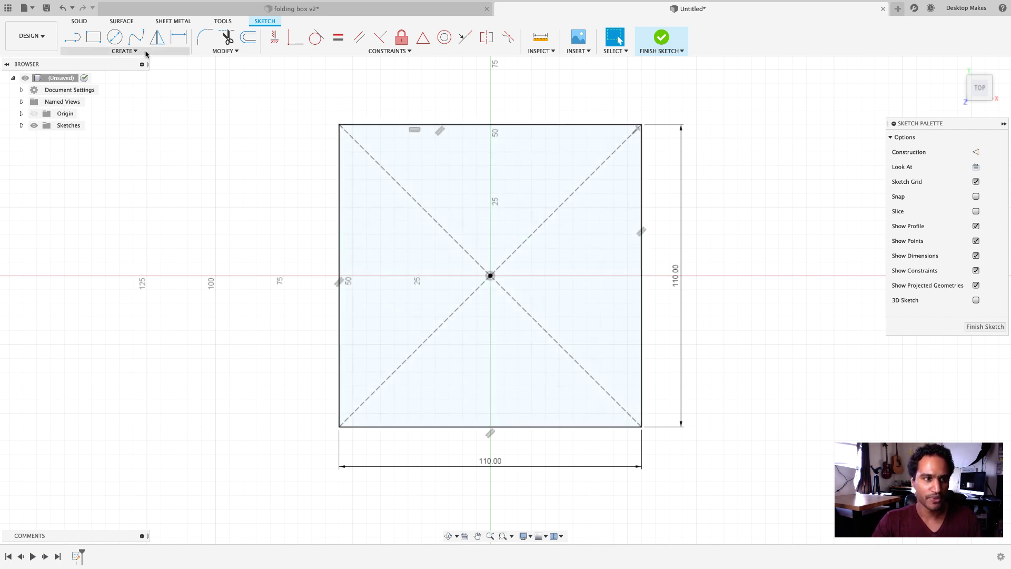
Step: Draw a 35 mm wide two-point rectangle from the square's top-left corner
{"action": "left_click", "coordinate": [125, 51]}
{"action": "mouse_move", "coordinate": [136, 73]}
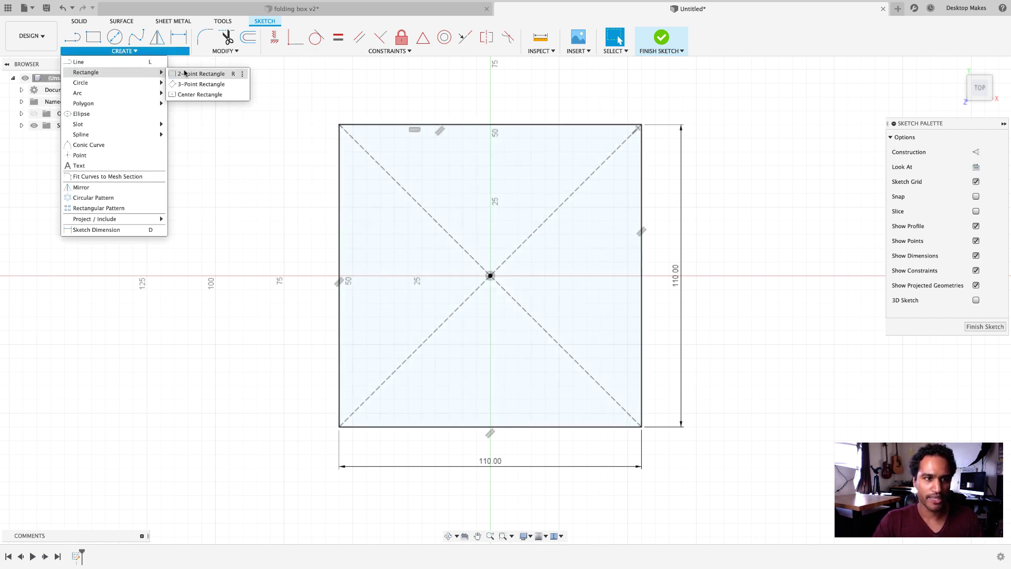
{"action": "left_click", "coordinate": [185, 72]}
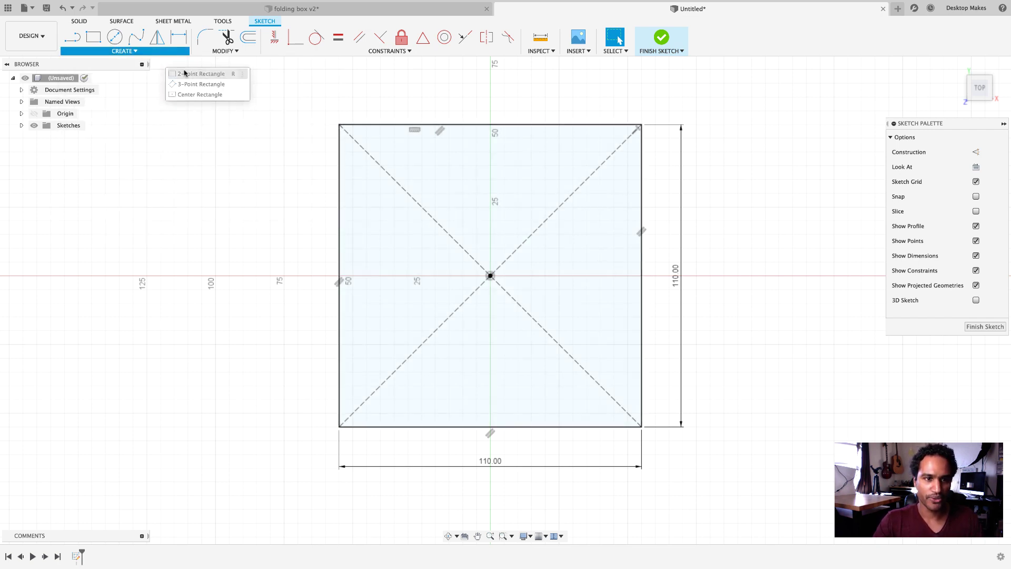
{"action": "left_click", "coordinate": [339, 125]}
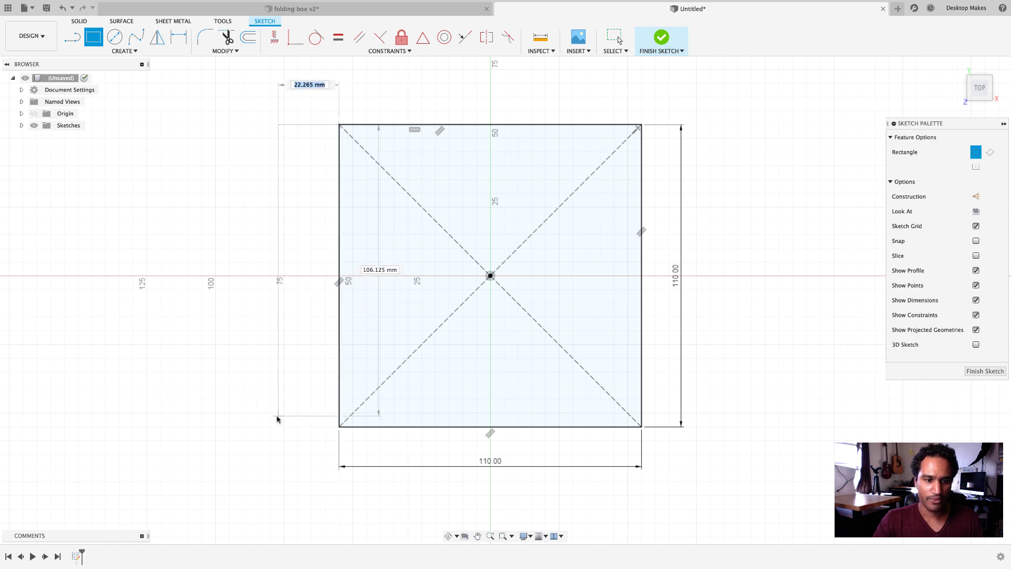
{"action": "type", "text": "35"}
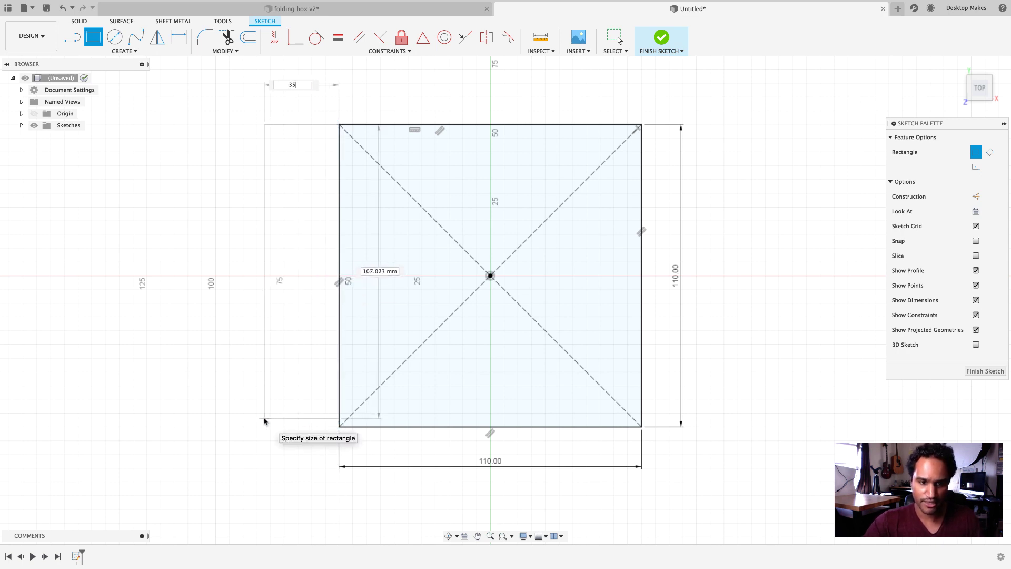
{"action": "key", "text": "Return"}
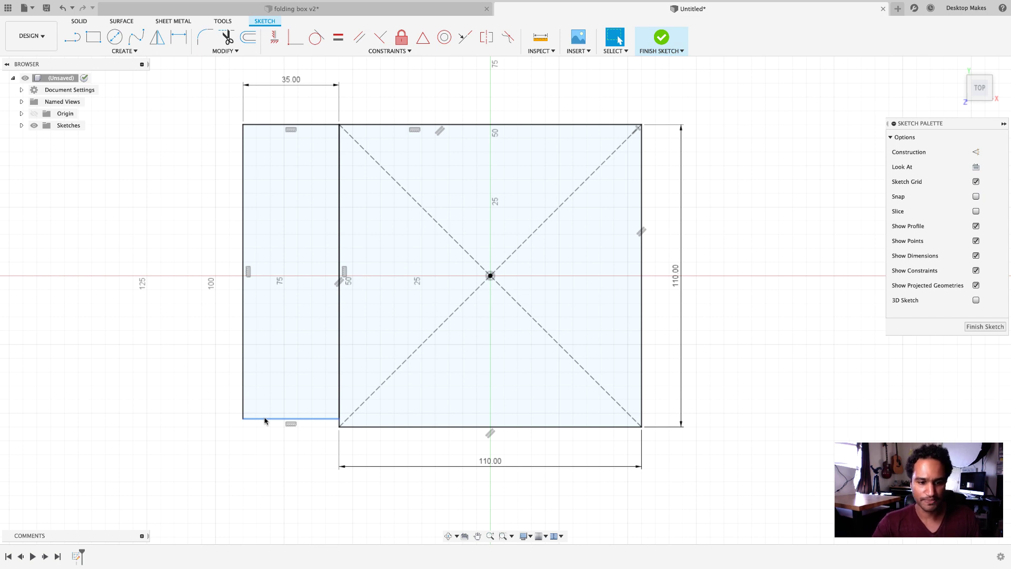
Step: Dimension the flap's left edge to 110 mm
{"action": "key", "text": "d"}
{"action": "left_click", "coordinate": [243, 259]}
{"action": "left_click", "coordinate": [198, 256]}
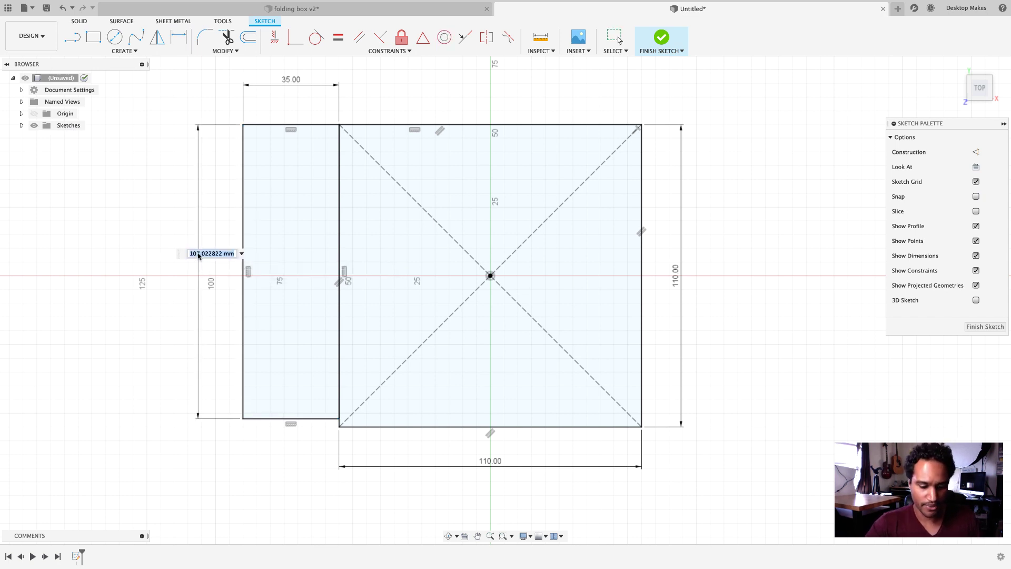
{"action": "type", "text": "110"}
{"action": "key", "text": "Return"}
{"action": "key", "text": "Escape"}
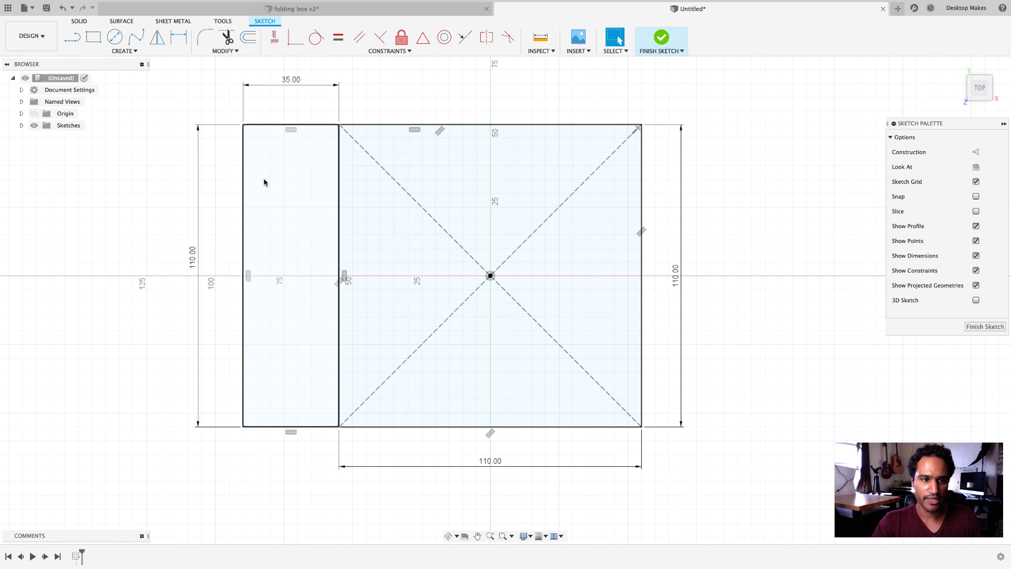
{"action": "left_click", "coordinate": [278, 197]}
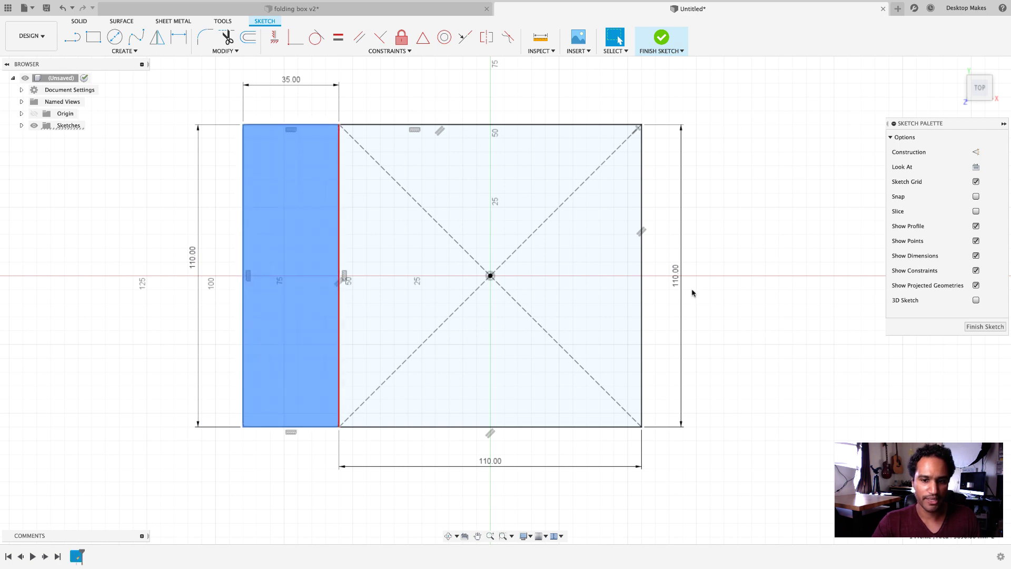
{"action": "key", "text": "Escape"}
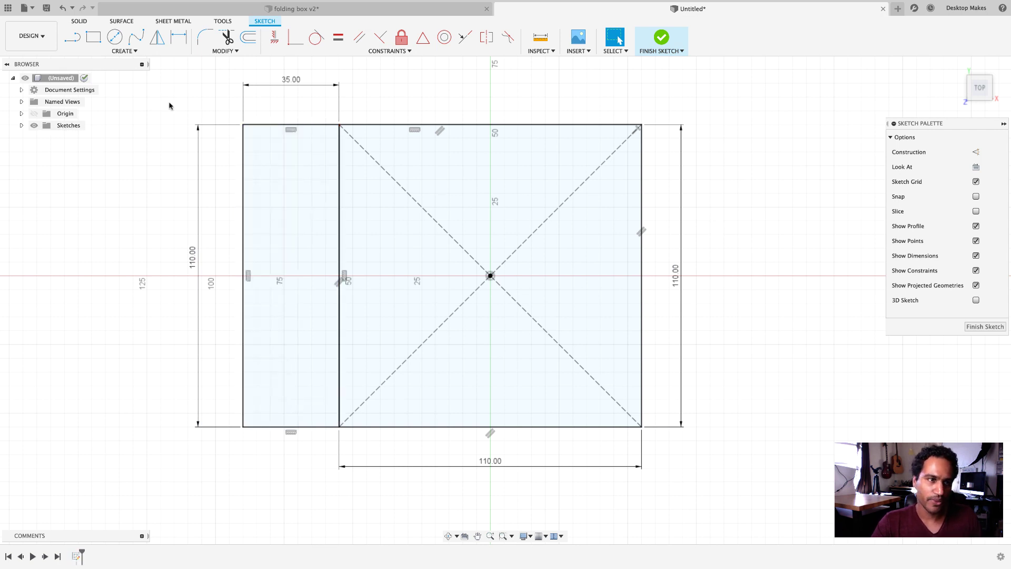
Step: Start a circular pattern of the left flap's top, left and bottom edges
{"action": "left_click", "coordinate": [134, 51]}
{"action": "mouse_move", "coordinate": [131, 124]}
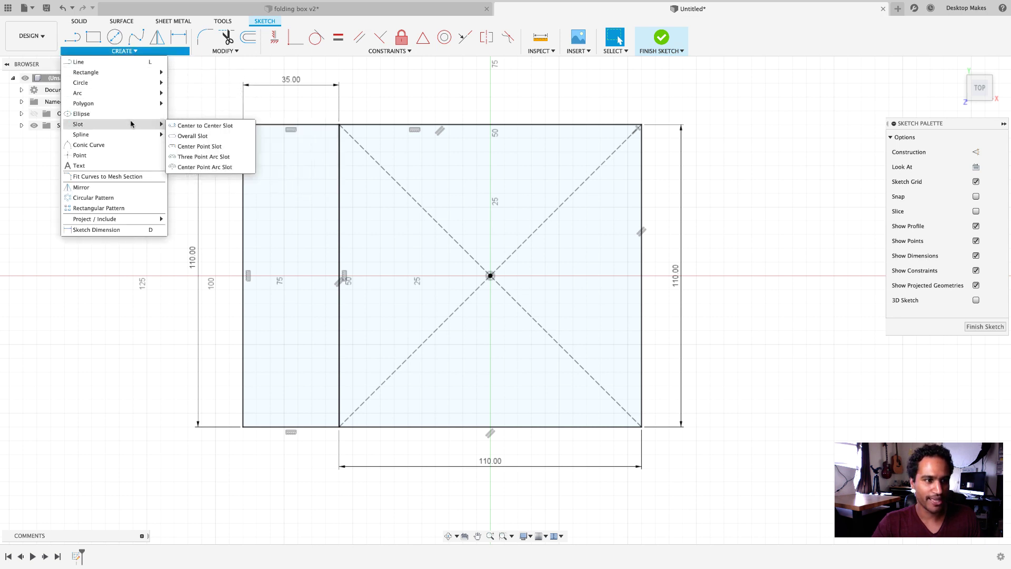
{"action": "left_click", "coordinate": [124, 198]}
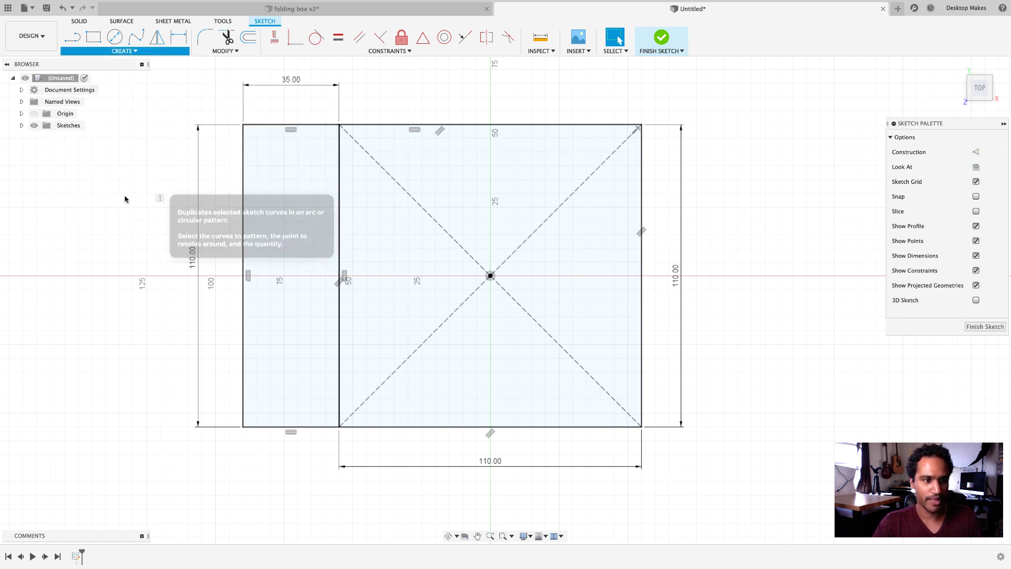
{"action": "left_click", "coordinate": [301, 125]}
{"action": "left_click", "coordinate": [244, 158]}
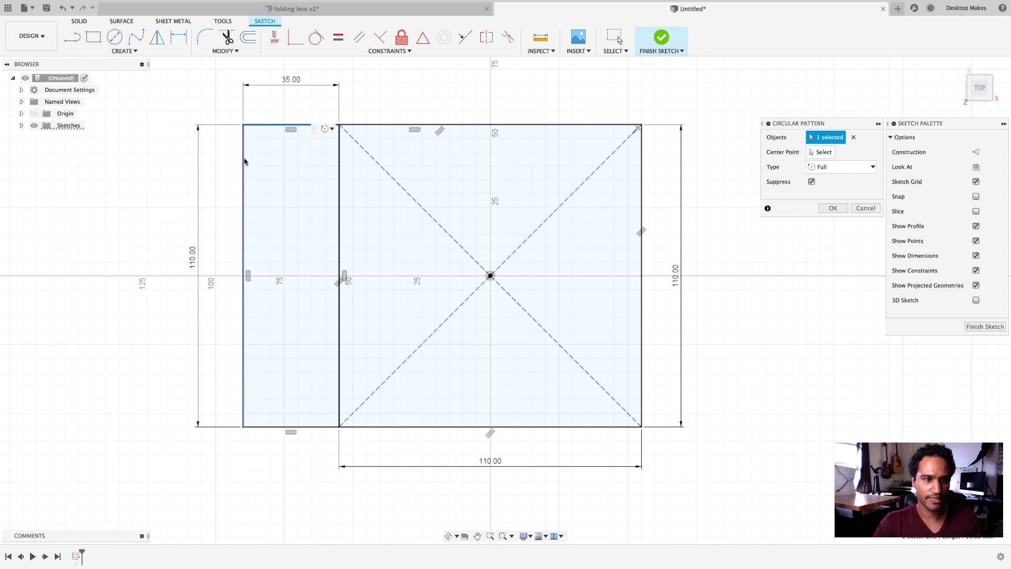
{"action": "left_click", "coordinate": [303, 429]}
{"action": "left_click_drag", "start_coordinate": [799, 125], "coordinate": [473, 92]}
Step: Pivot the pattern on the square's centre point with a quantity of 4
{"action": "left_click", "coordinate": [492, 121]}
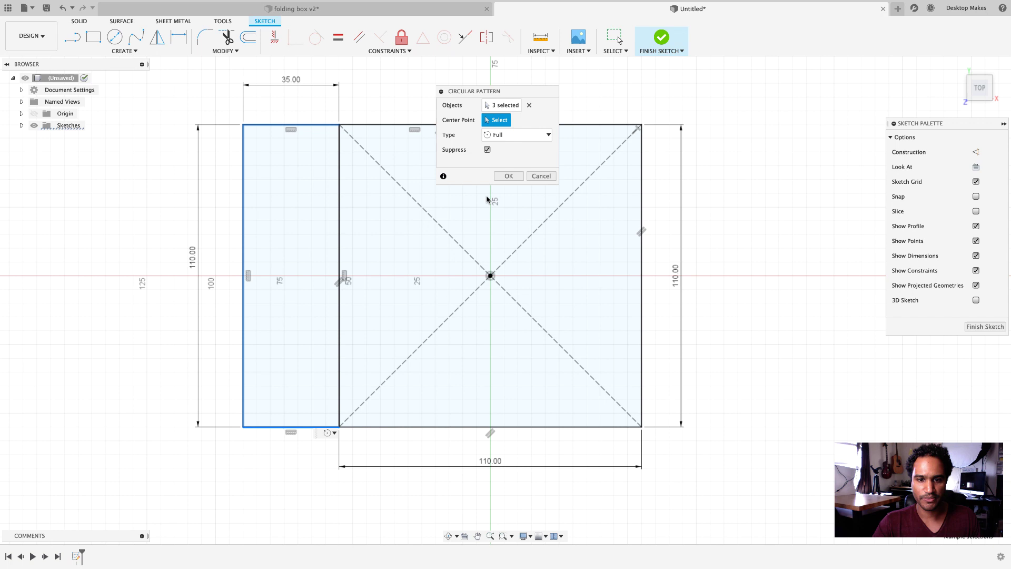
{"action": "left_click", "coordinate": [493, 282]}
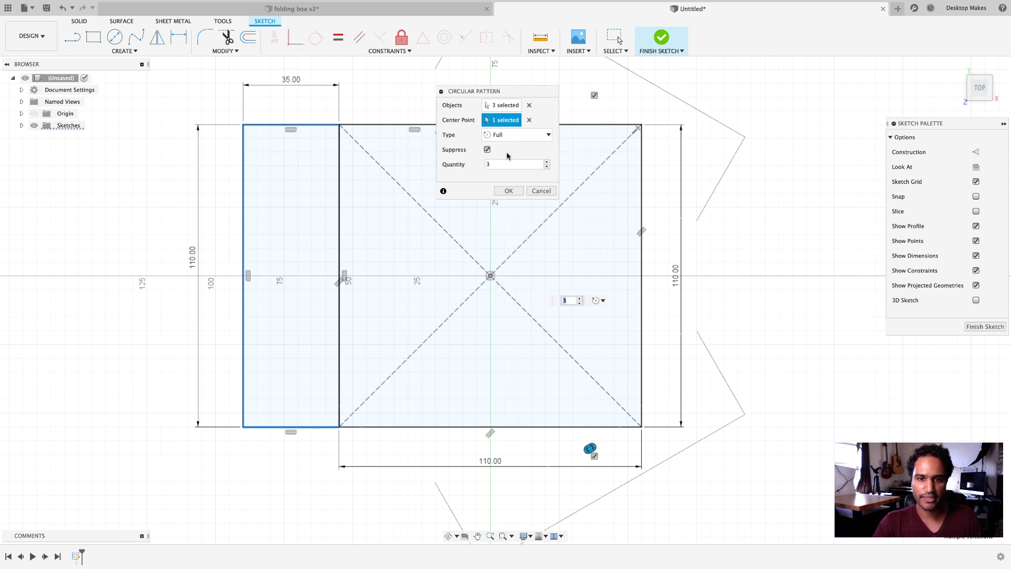
{"action": "left_click", "coordinate": [546, 161]}
{"action": "left_click_drag", "start_coordinate": [521, 93], "coordinate": [856, 178]}
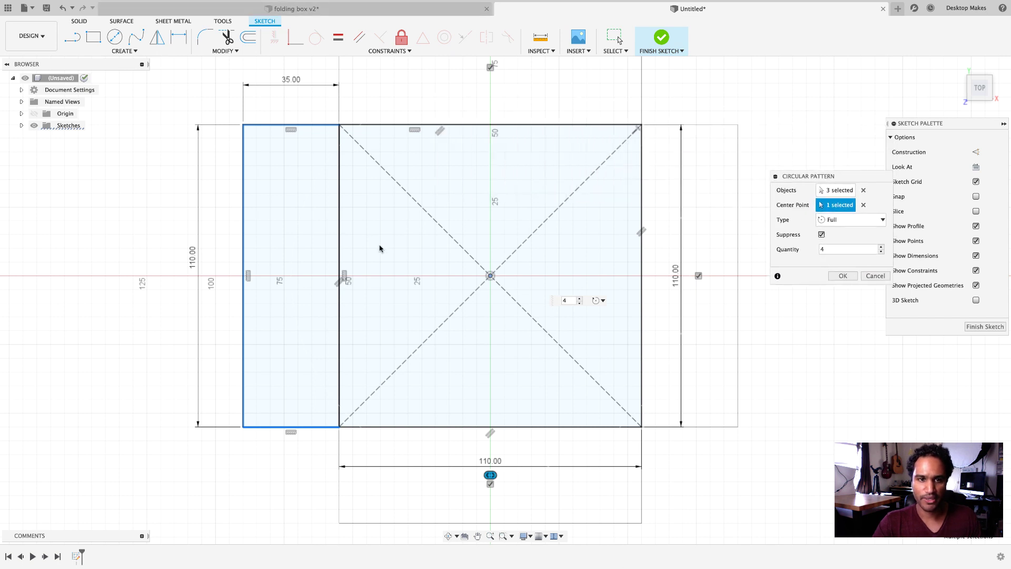
{"action": "middle_click_drag", "start_coordinate": [379, 248], "coordinate": [379, 275]}
{"action": "scroll", "coordinate": [379, 275], "scroll_direction": "down", "scroll_amount": 3}
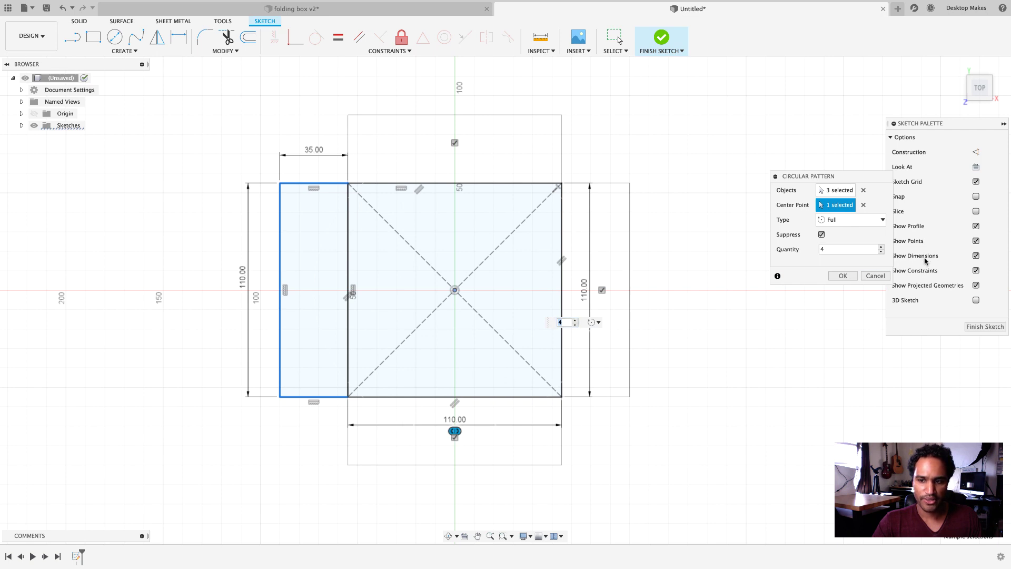
Step: Apply the four-way pattern and reposition the 110.00 and 35.00 dimensions
{"action": "left_click", "coordinate": [843, 275]}
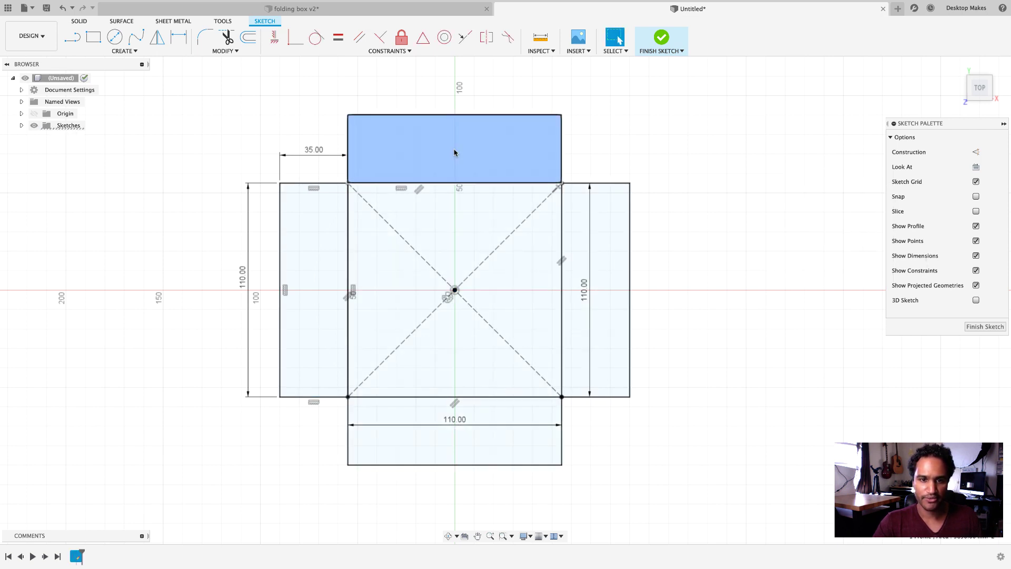
{"action": "left_click_drag", "start_coordinate": [586, 286], "coordinate": [636, 293]}
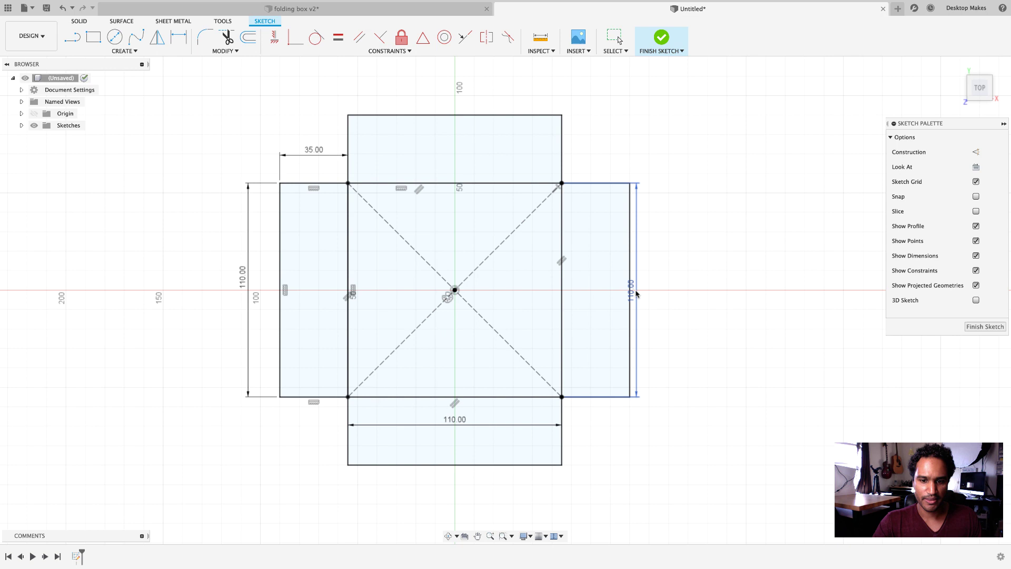
{"action": "left_click_drag", "start_coordinate": [448, 425], "coordinate": [442, 476]}
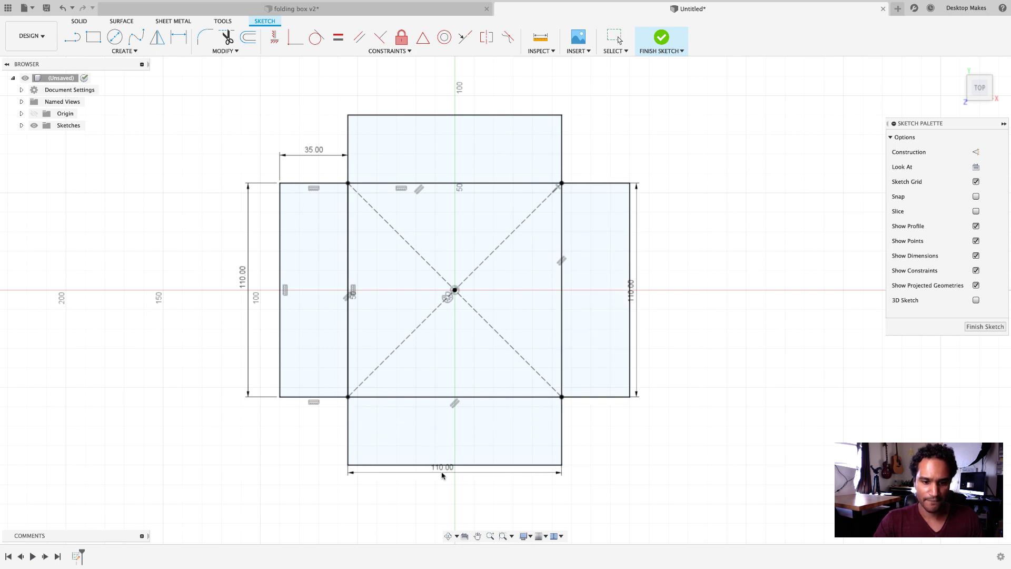
{"action": "scroll", "coordinate": [287, 131], "scroll_direction": "up", "scroll_amount": 1}
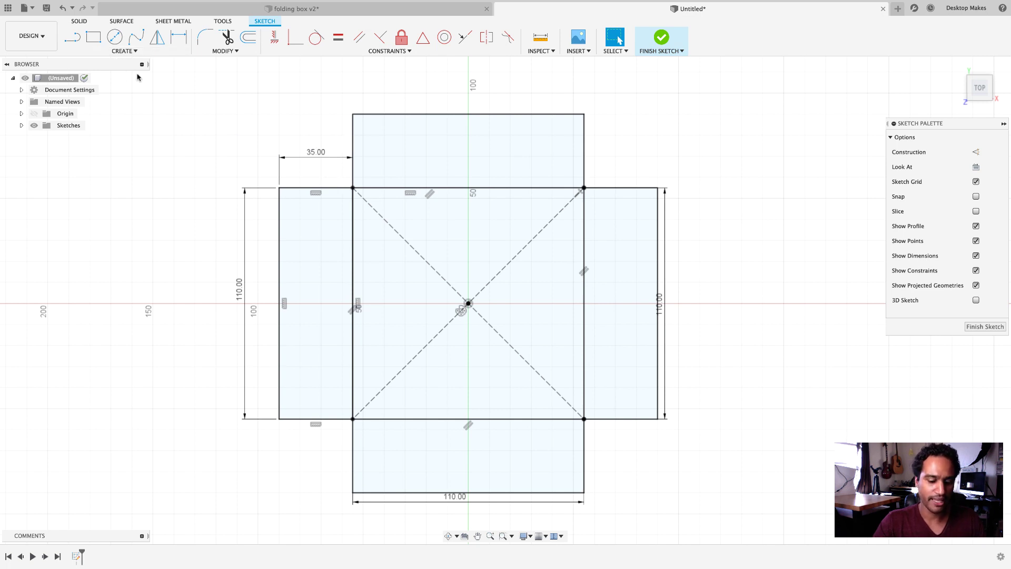
{"action": "key", "text": "l"}
{"action": "scroll", "coordinate": [279, 126], "scroll_direction": "up", "scroll_amount": 4}
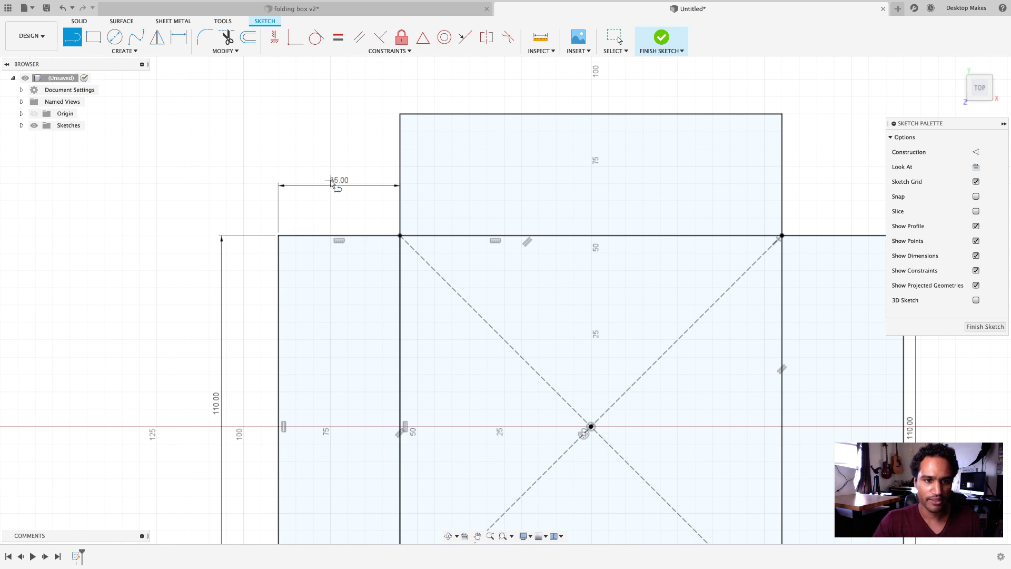
{"action": "key", "text": "Escape"}
{"action": "left_click_drag", "start_coordinate": [333, 182], "coordinate": [337, 267]}
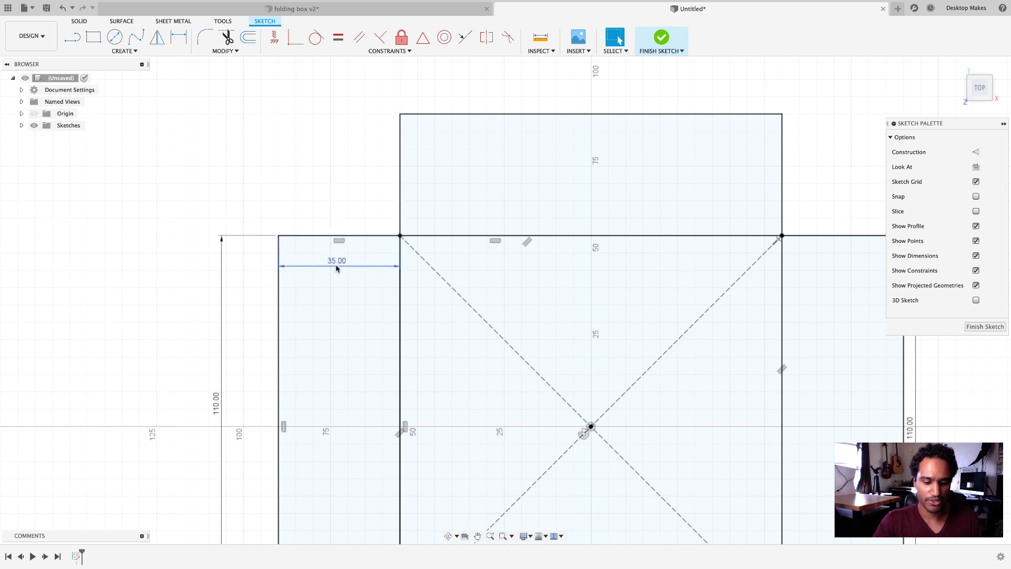
Step: Draw a trapezoid tab with lines across the top of the left flap
{"action": "key", "text": "l"}
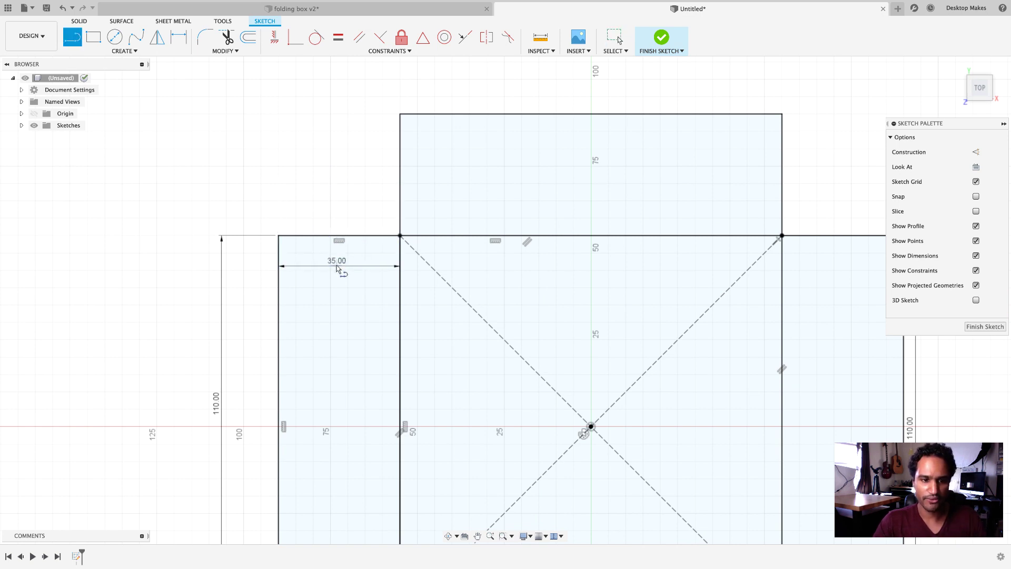
{"action": "left_click", "coordinate": [278, 235]}
{"action": "left_click", "coordinate": [305, 169]}
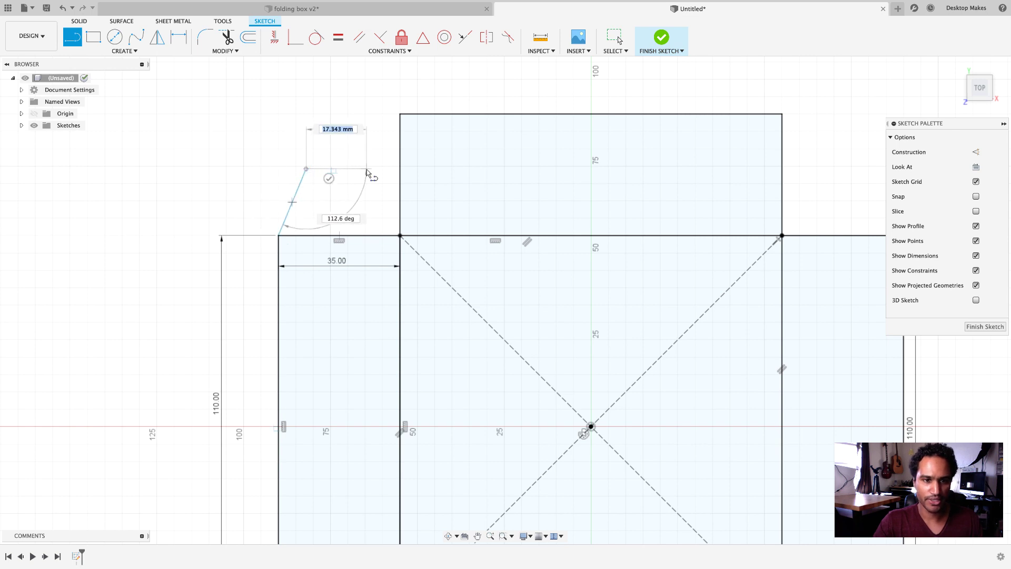
{"action": "left_click", "coordinate": [367, 168]}
{"action": "left_click", "coordinate": [399, 235]}
{"action": "key", "text": "Escape"}
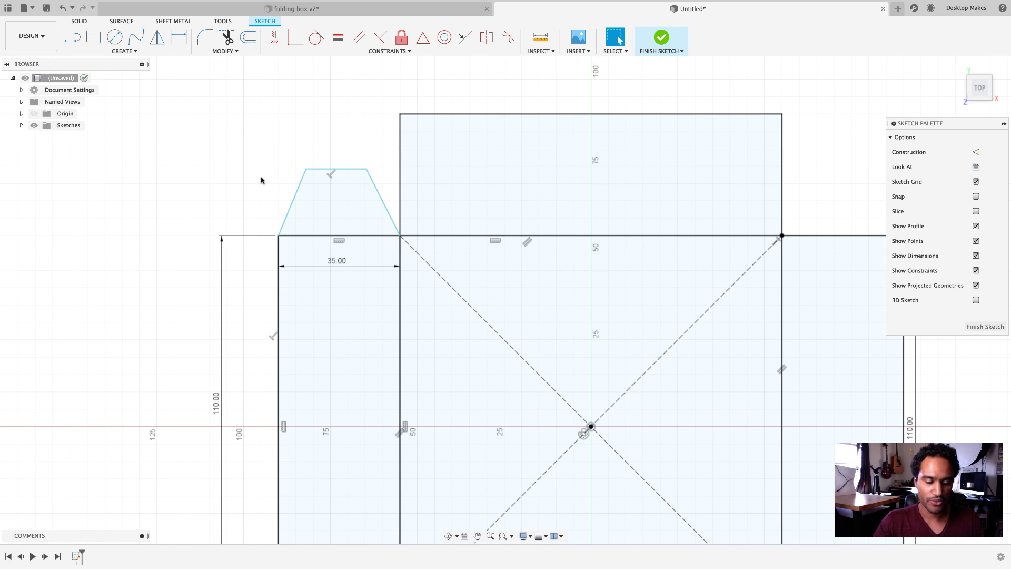
Step: Dimension the tab's height to 15 mm
{"action": "key", "text": "d"}
{"action": "left_click", "coordinate": [324, 169]}
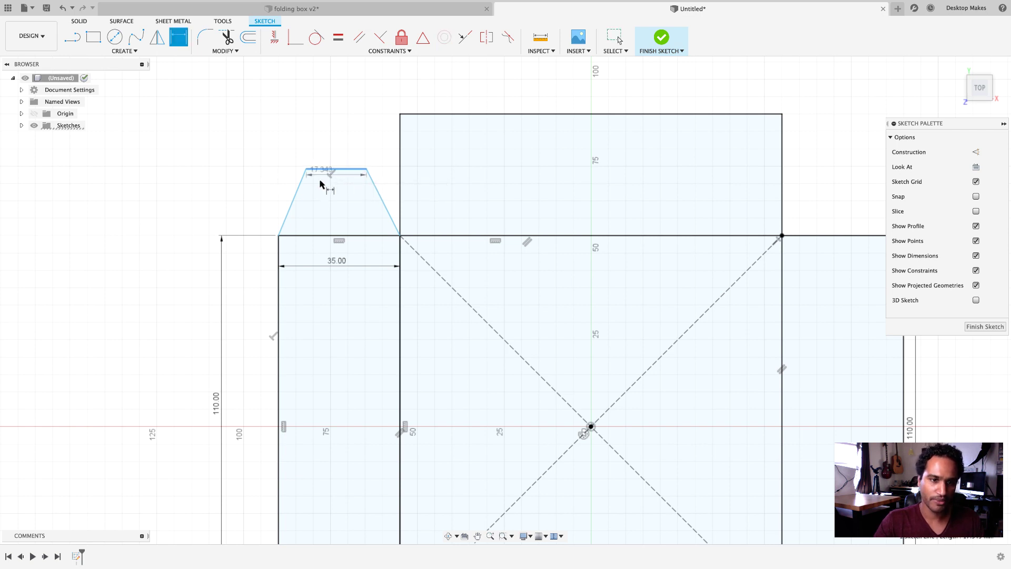
{"action": "left_click", "coordinate": [321, 235]}
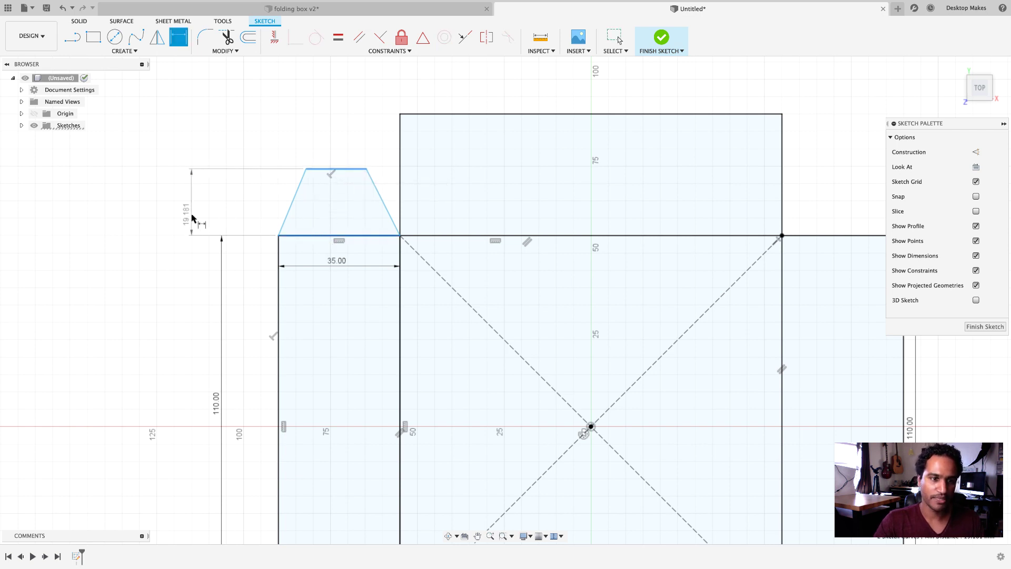
{"action": "left_click", "coordinate": [193, 216]}
{"action": "type", "text": "15"}
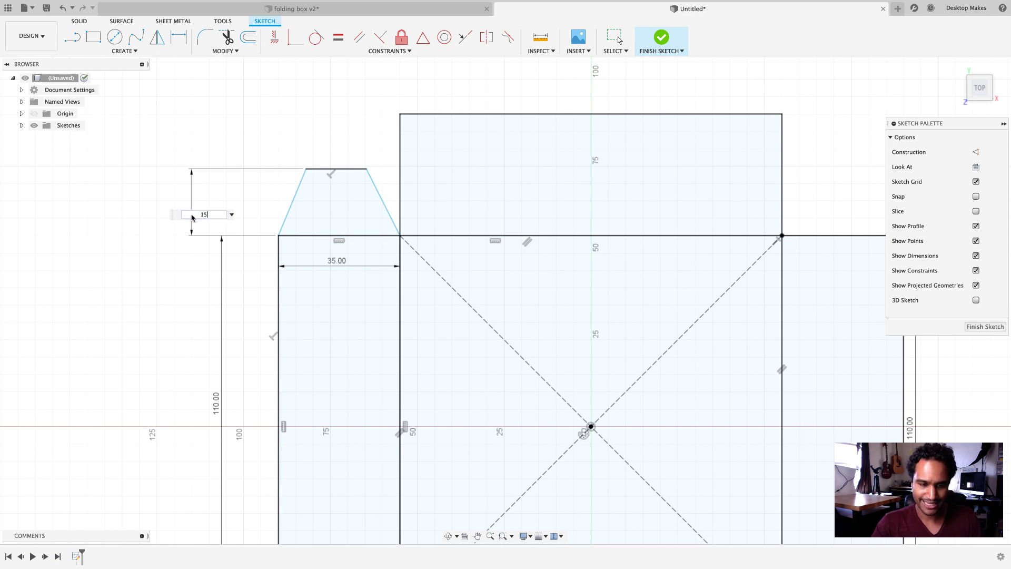
{"action": "key", "text": "Return"}
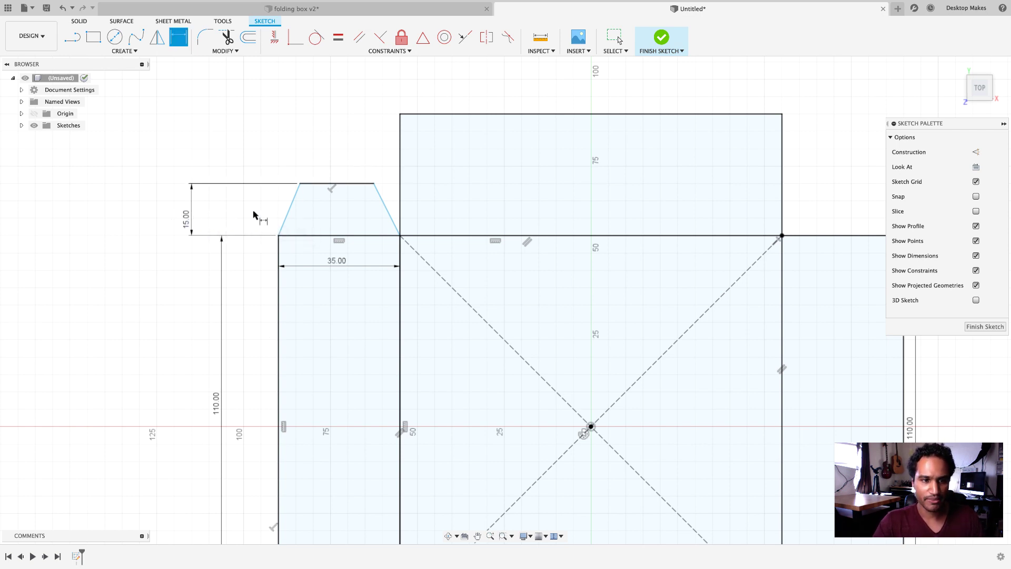
Step: Set the tab's left angle to 70° and link the right angle to d8
{"action": "left_click", "coordinate": [291, 213]}
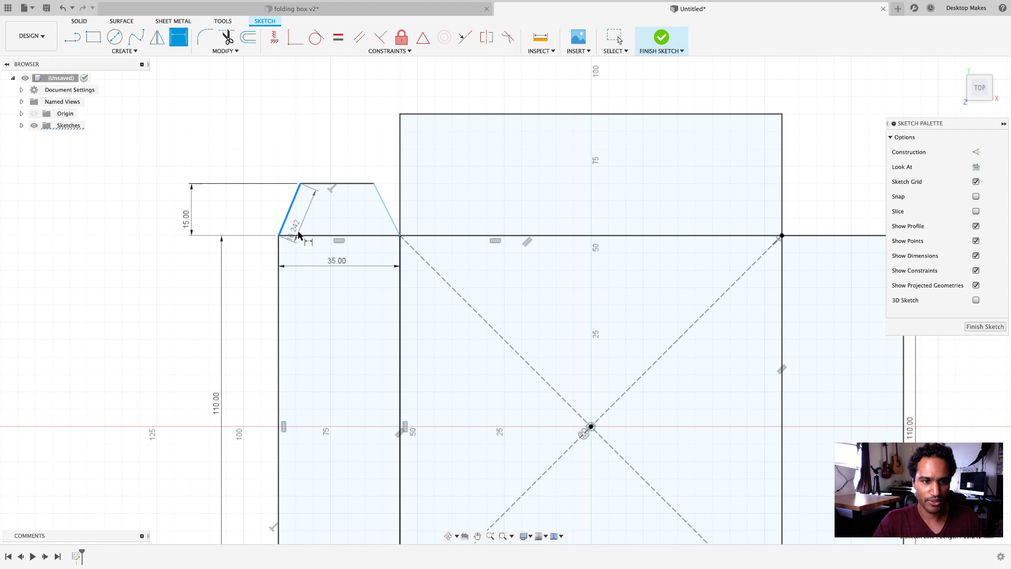
{"action": "left_click", "coordinate": [305, 235]}
{"action": "left_click", "coordinate": [299, 228]}
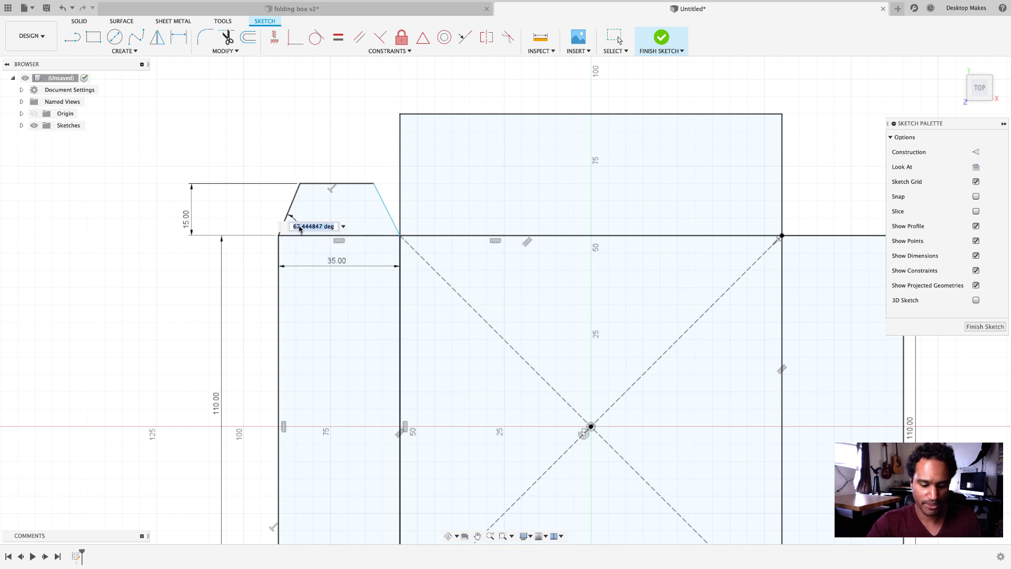
{"action": "type", "text": "70"}
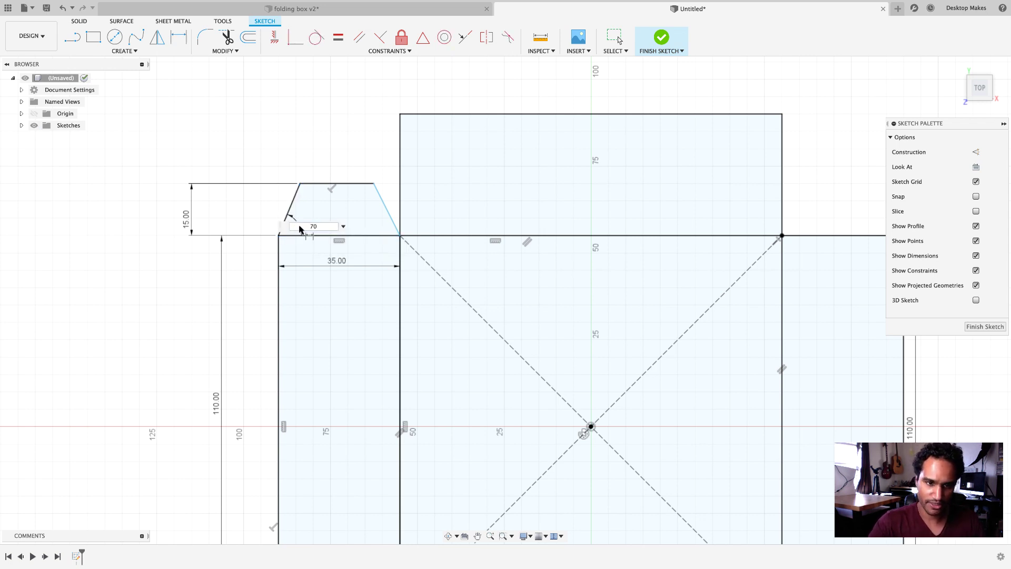
{"action": "key", "text": "Return"}
{"action": "left_click", "coordinate": [388, 214]}
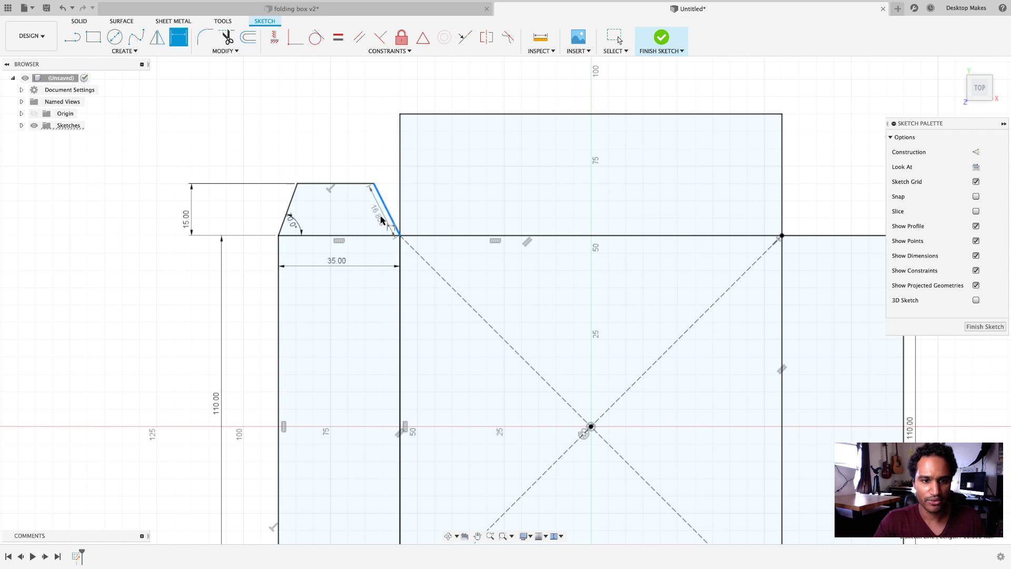
{"action": "left_click", "coordinate": [373, 236]}
{"action": "left_click", "coordinate": [375, 221]}
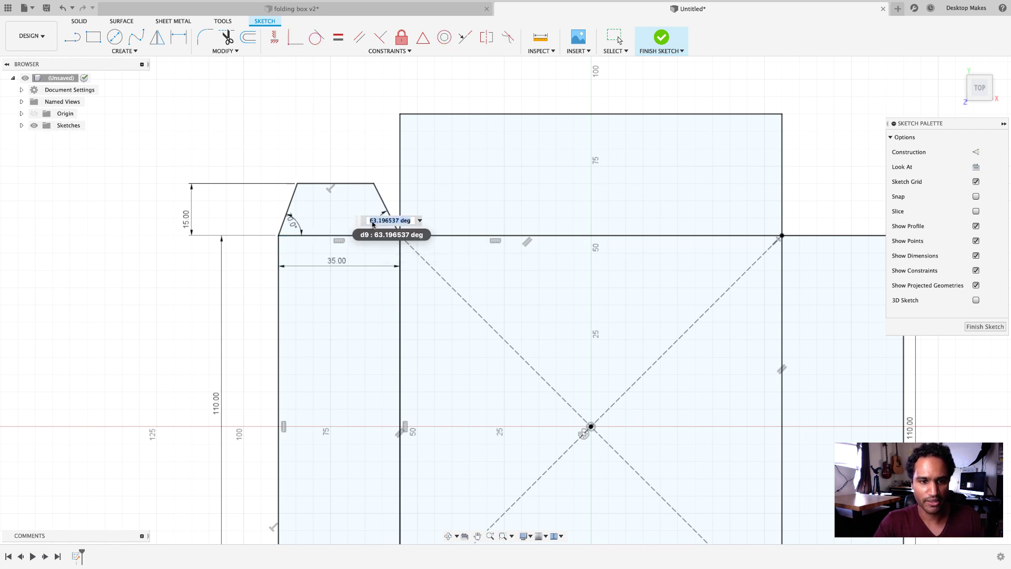
{"action": "type", "text": "d8"}
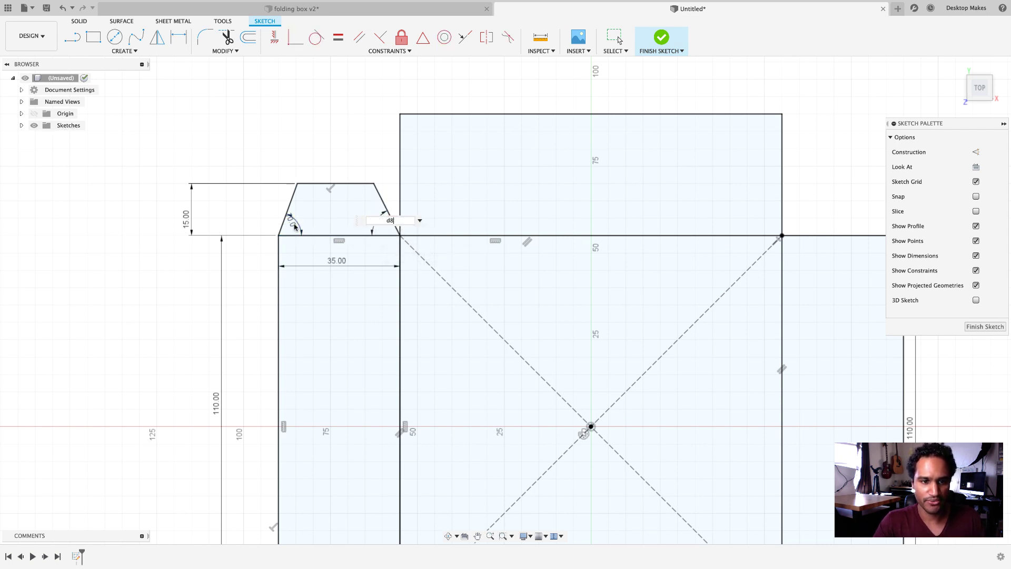
{"action": "key", "text": "Return"}
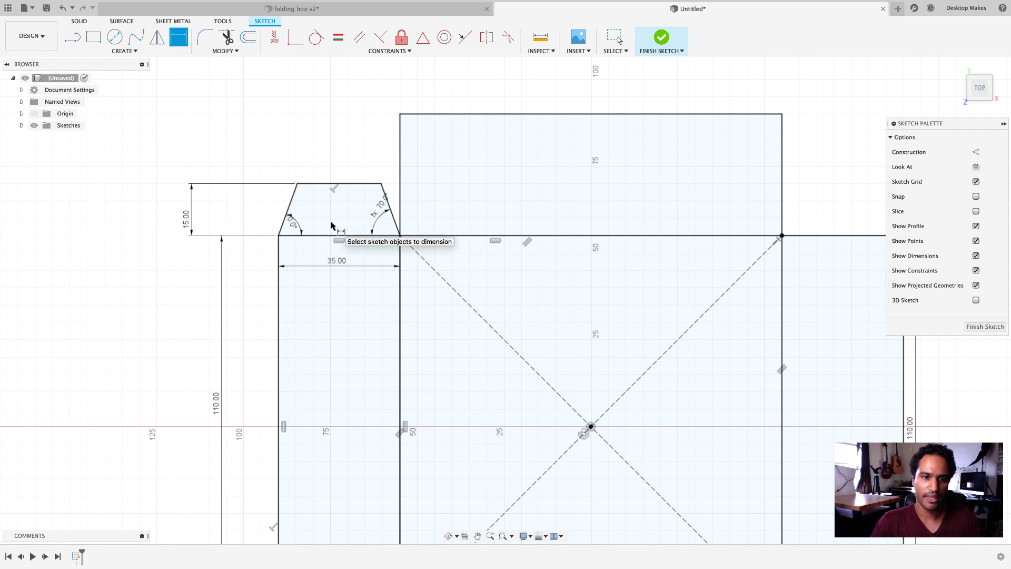
Step: Finish dimensioning and check the trapezoid tab profile by selecting it
{"action": "key", "text": "Escape"}
{"action": "scroll", "coordinate": [342, 228], "scroll_direction": "down", "scroll_amount": 4}
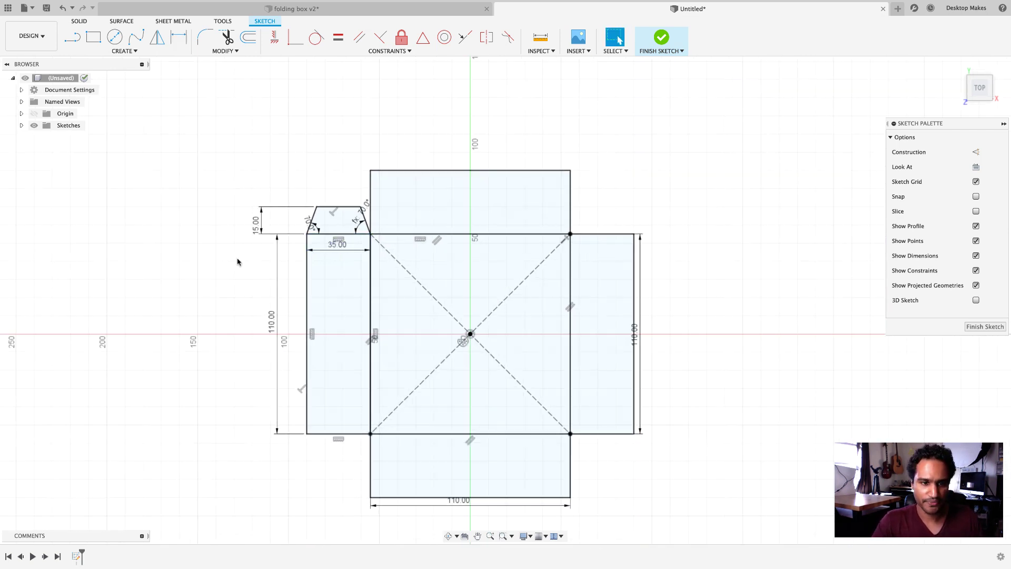
{"action": "left_click", "coordinate": [333, 221]}
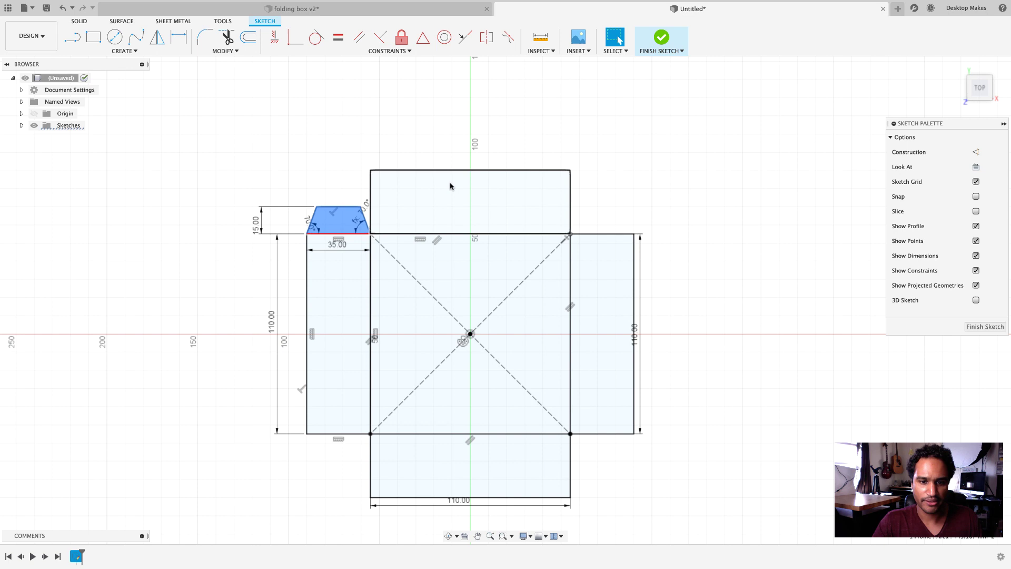
{"action": "left_click", "coordinate": [245, 267]}
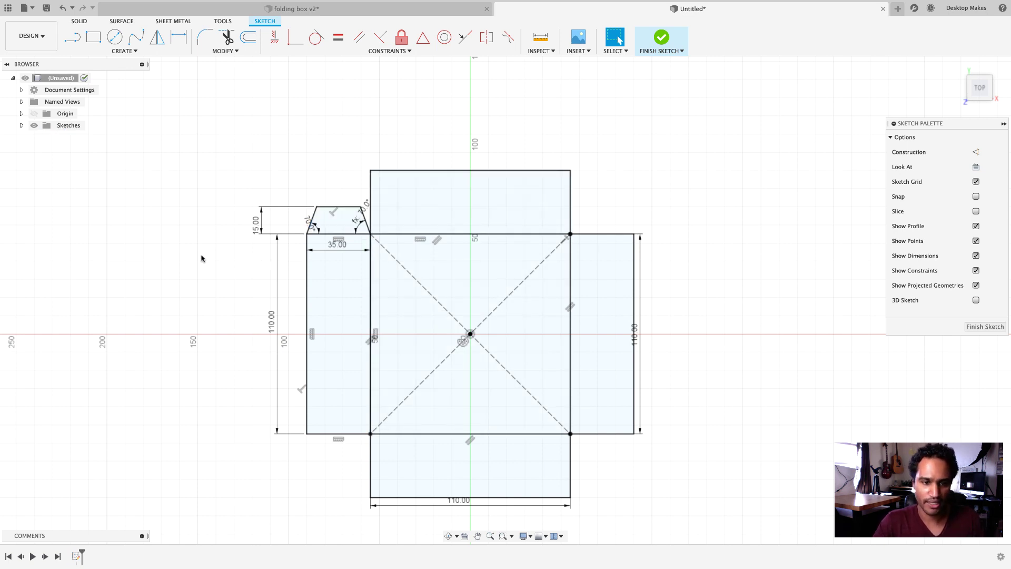
{"action": "left_click", "coordinate": [339, 222]}
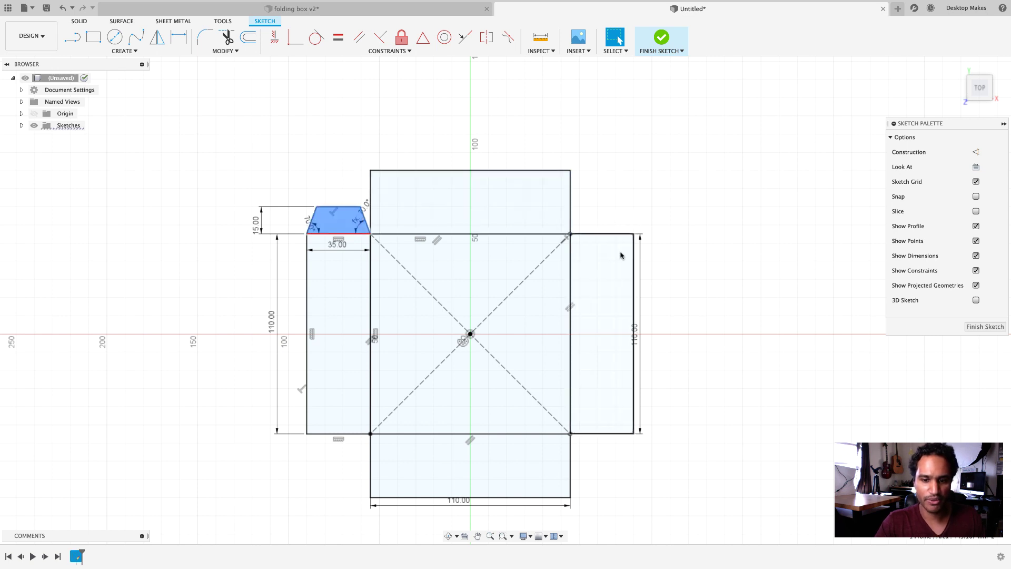
{"action": "left_click", "coordinate": [184, 264]}
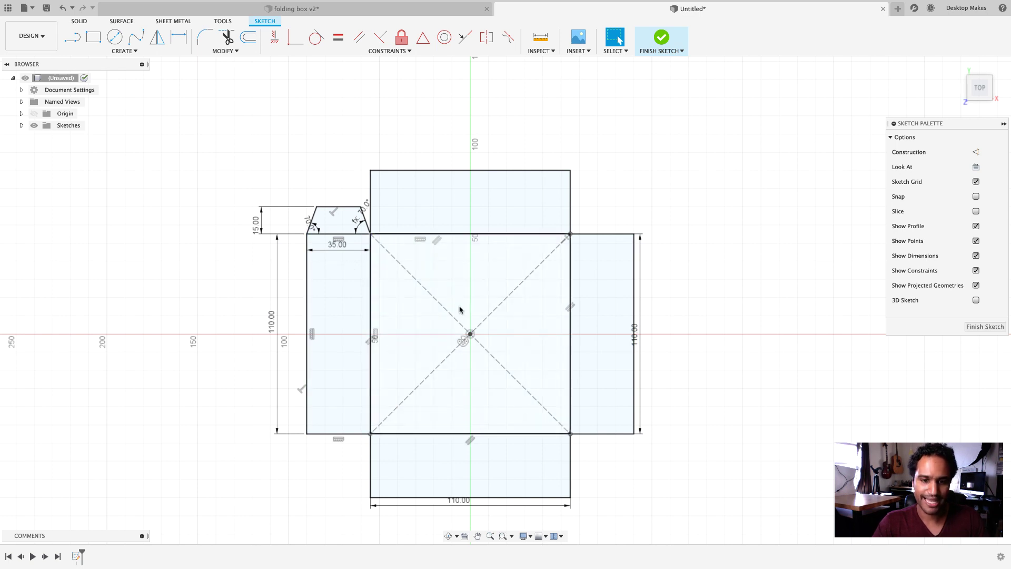
Step: Draw vertical and horizontal lines from the centre point, making the vertical one construction
{"action": "key", "text": "l"}
{"action": "left_click", "coordinate": [471, 334]}
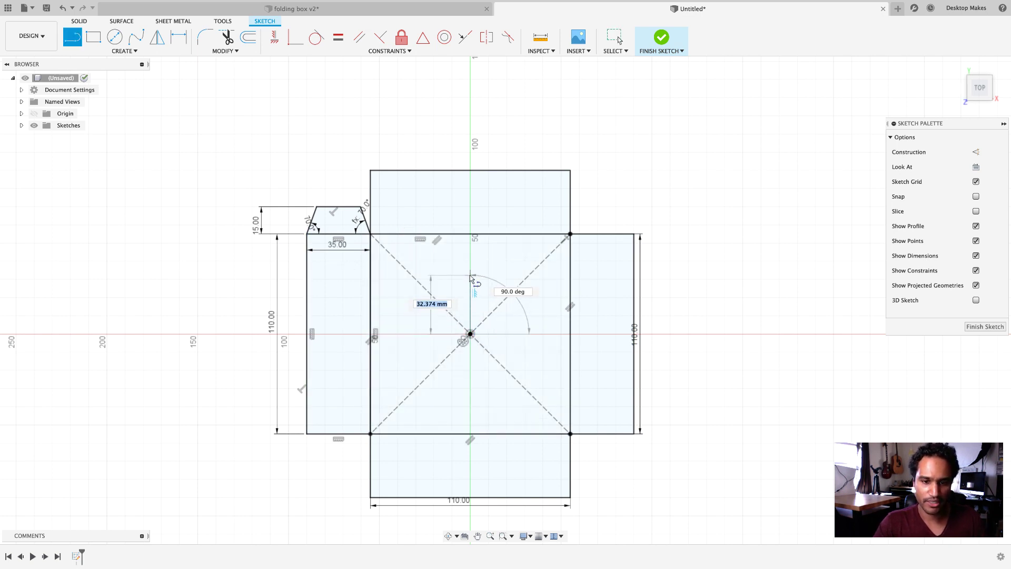
{"action": "left_click", "coordinate": [470, 275]}
{"action": "key", "text": "Escape"}
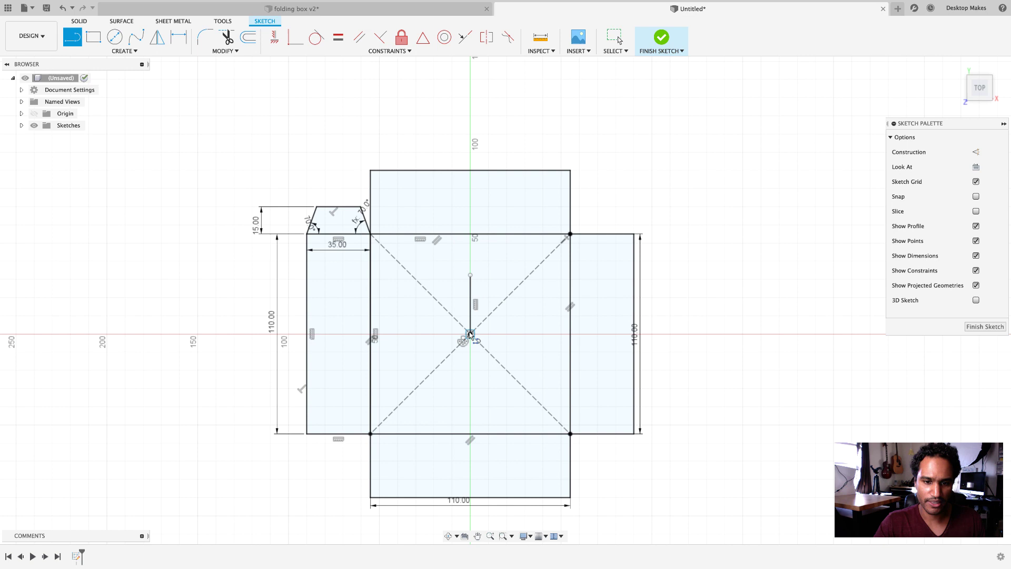
{"action": "left_click", "coordinate": [470, 333]}
{"action": "left_click", "coordinate": [521, 333]}
{"action": "key", "text": "Escape"}
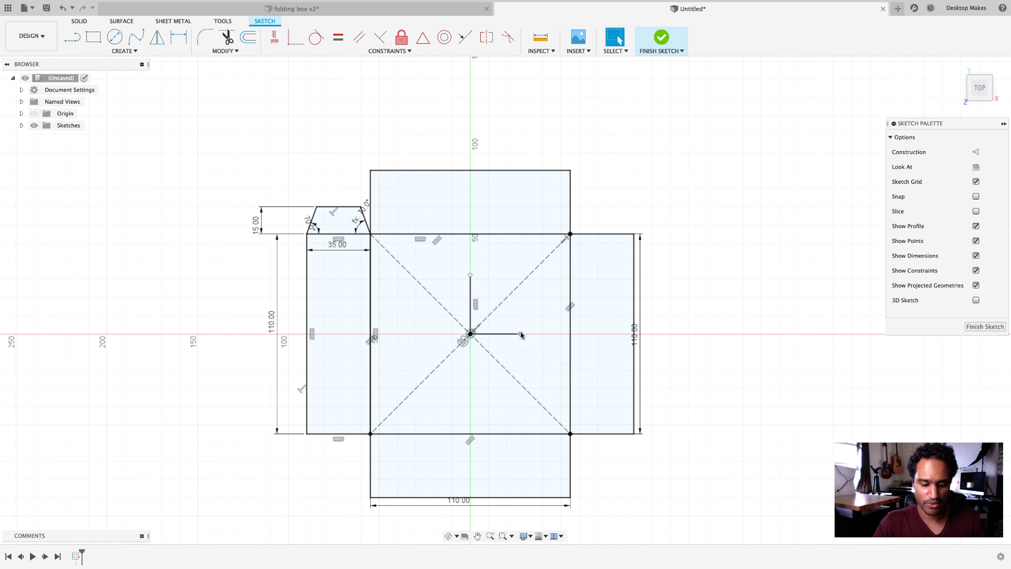
{"action": "left_click", "coordinate": [470, 300]}
{"action": "key", "text": "x"}
{"action": "left_click", "coordinate": [498, 334]}
Step: Make the horizontal line construction and select the tab's three edges to mirror
{"action": "key", "text": "x"}
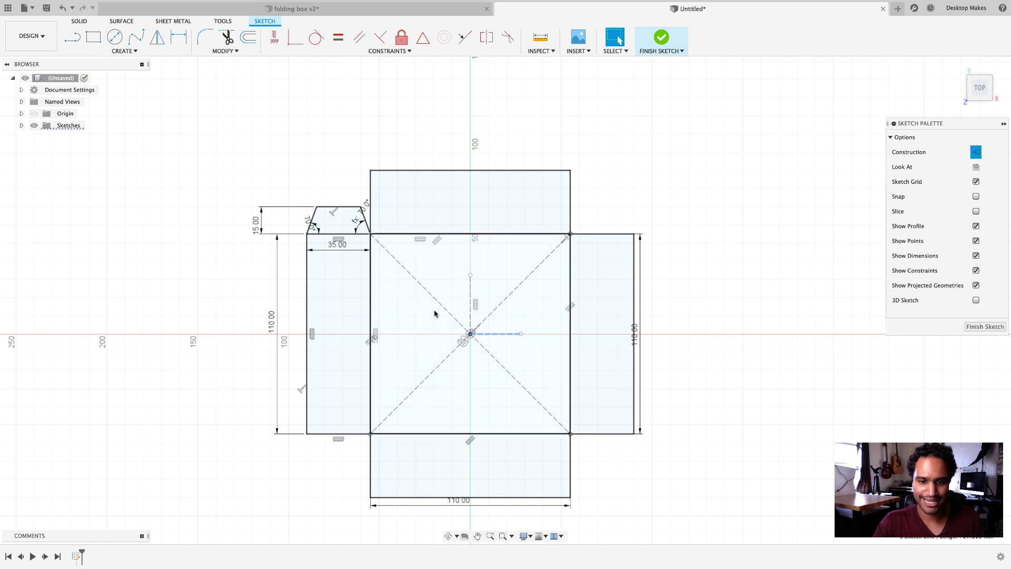
{"action": "left_click", "coordinate": [125, 51]}
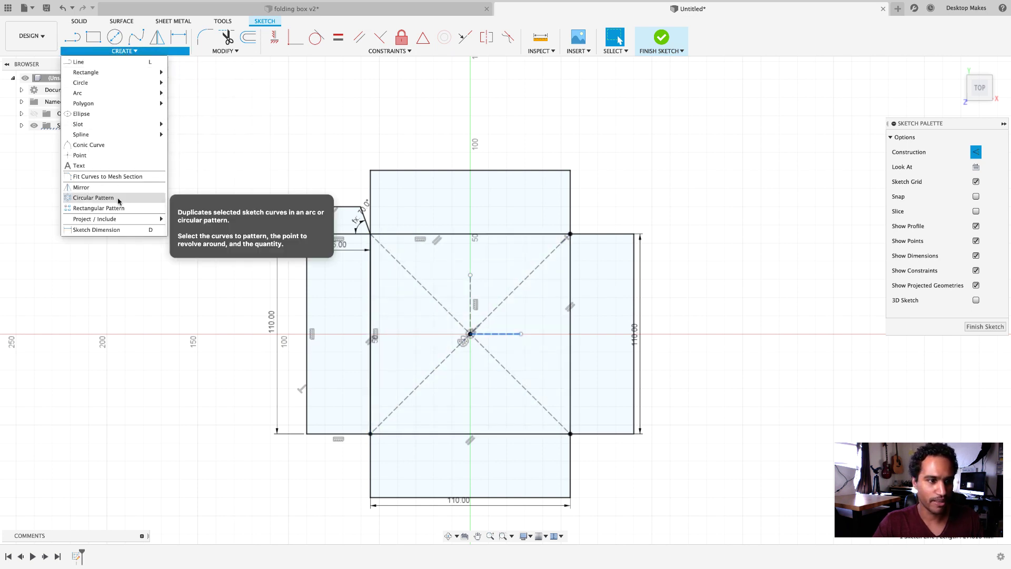
{"action": "left_click", "coordinate": [134, 185]}
{"action": "left_click", "coordinate": [312, 220]}
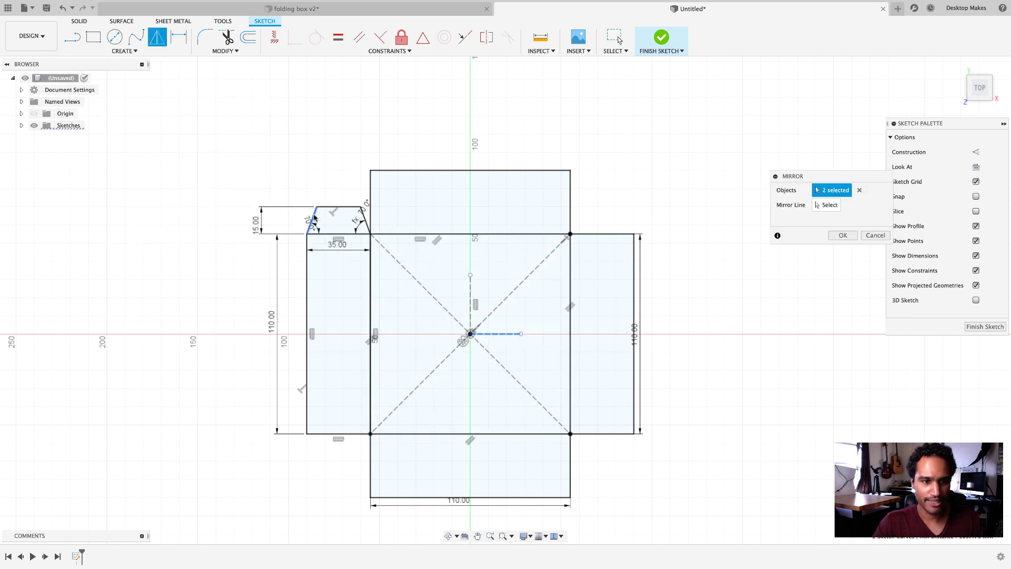
{"action": "left_click", "coordinate": [341, 207]}
{"action": "left_click", "coordinate": [364, 220]}
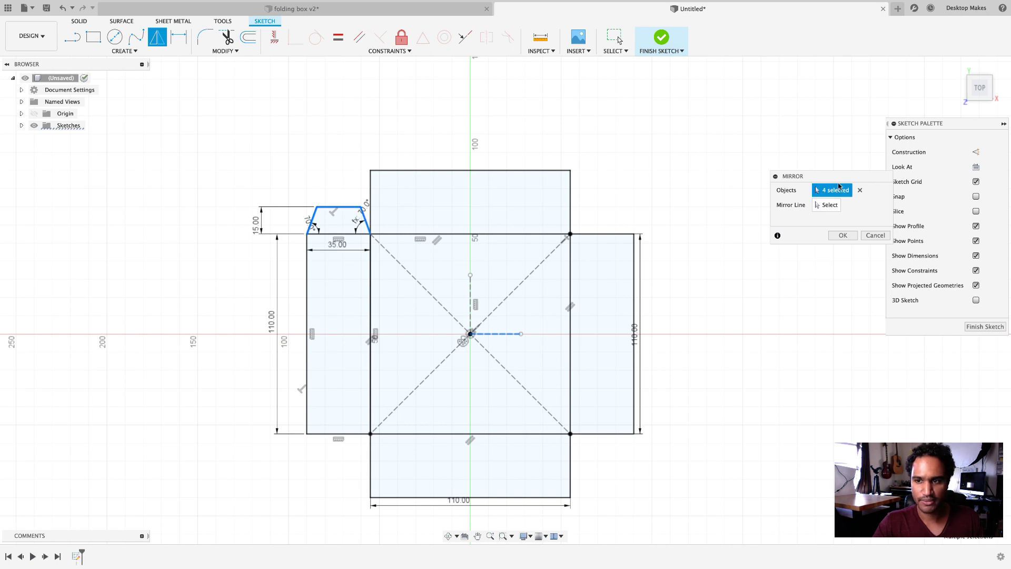
Step: Drop the horizontal line from the selection and mirror across the vertical centre line
{"action": "left_click_drag", "start_coordinate": [842, 181], "coordinate": [497, 88]}
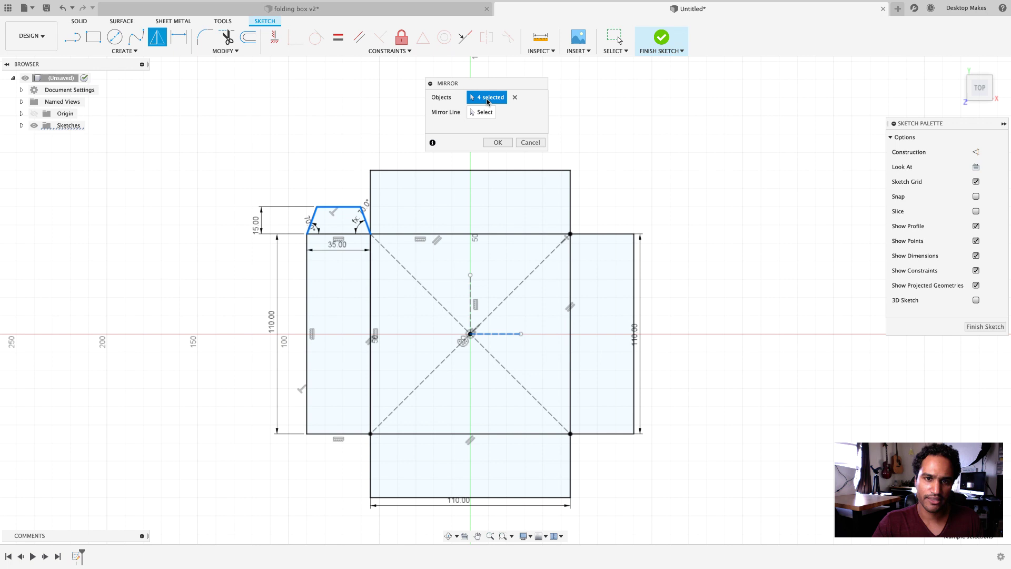
{"action": "left_click", "coordinate": [509, 334]}
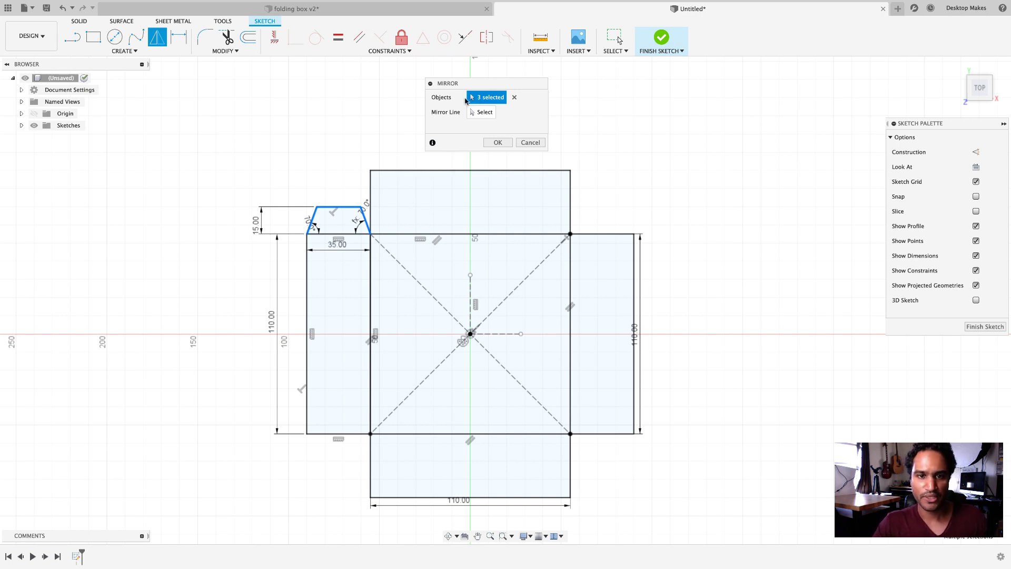
{"action": "left_click", "coordinate": [485, 116]}
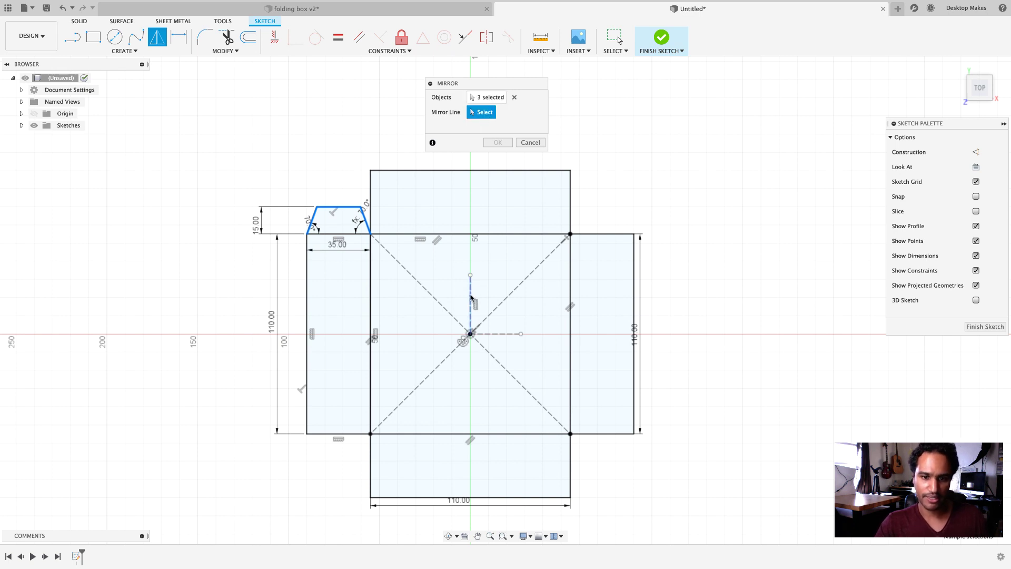
{"action": "left_click", "coordinate": [471, 298]}
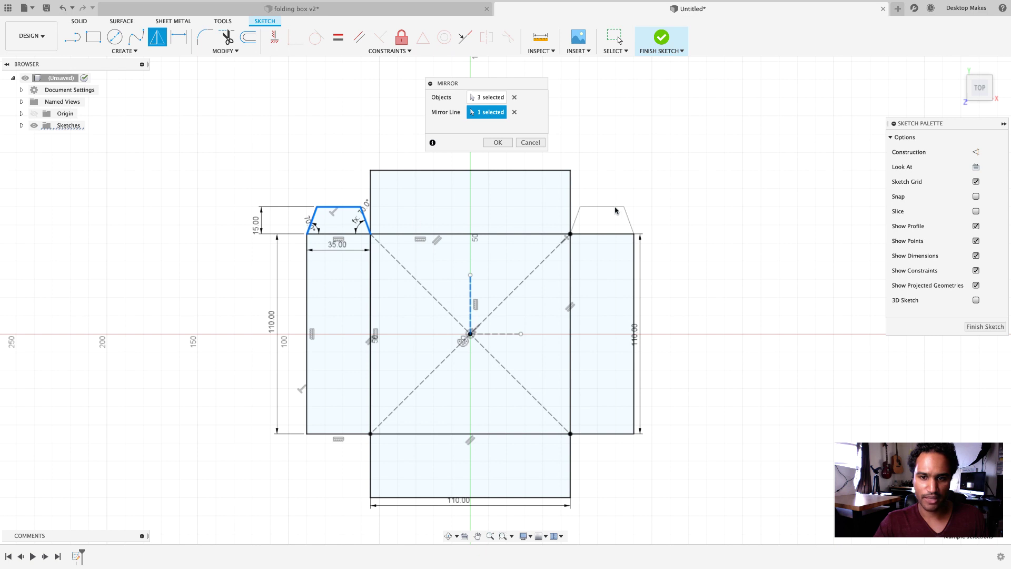
Step: Create the top-right tab, then repeat Mirror with both top tabs' edges selected
{"action": "left_click", "coordinate": [497, 142]}
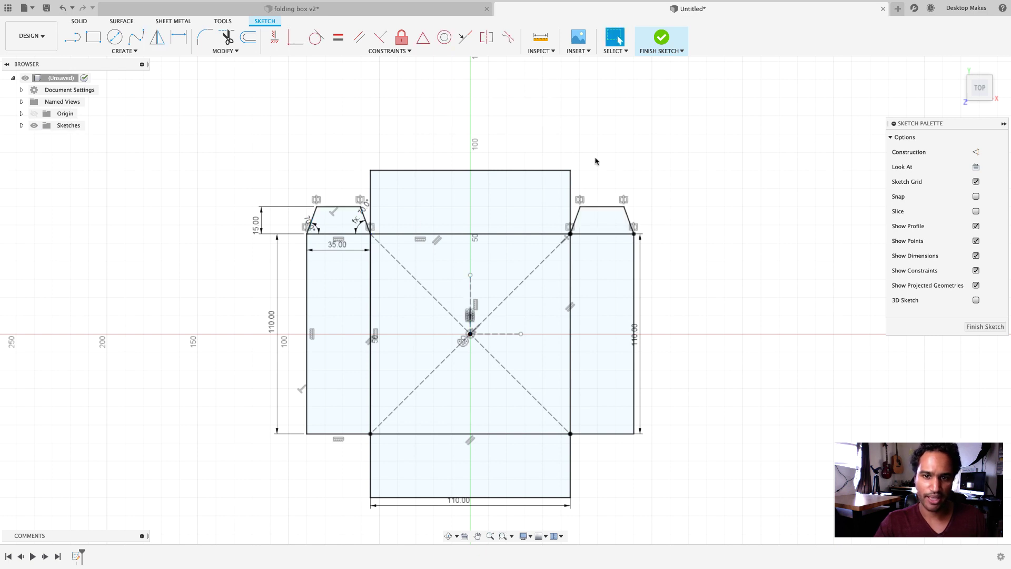
{"action": "right_click", "coordinate": [702, 185]}
{"action": "left_click", "coordinate": [706, 155]}
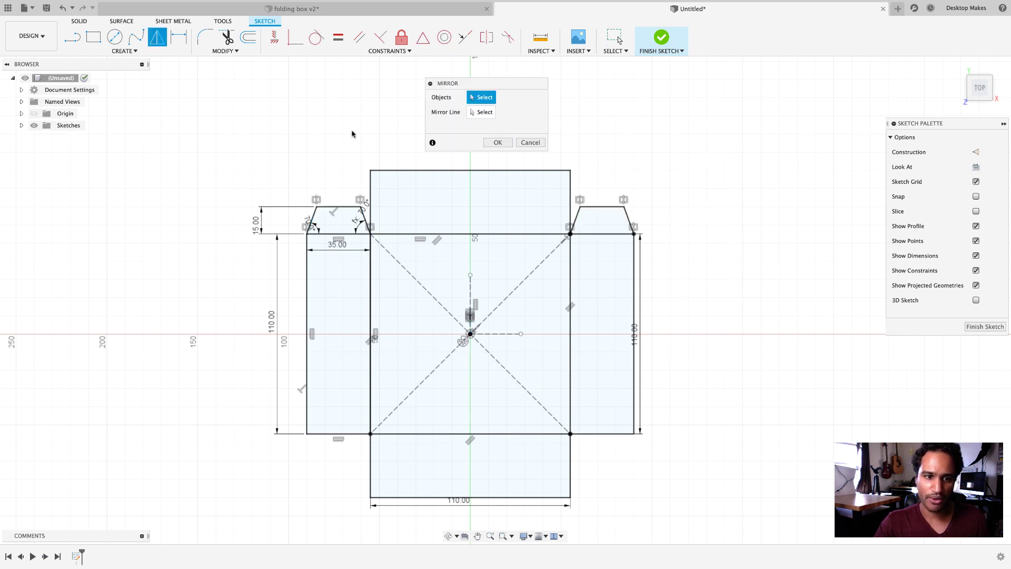
{"action": "left_click", "coordinate": [311, 218]}
{"action": "left_click", "coordinate": [335, 211]}
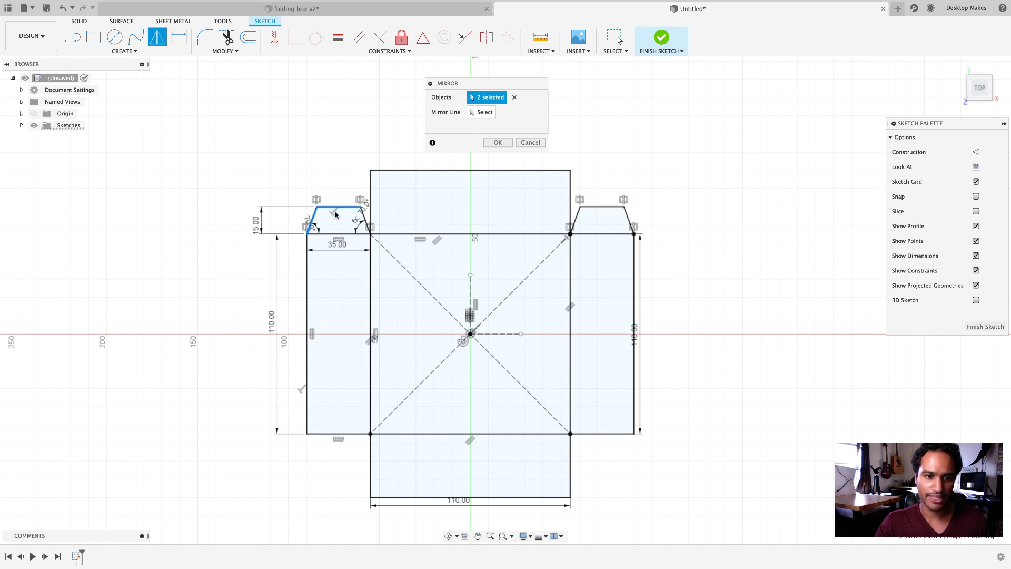
{"action": "left_click", "coordinate": [361, 219]}
{"action": "left_click", "coordinate": [575, 220]}
{"action": "left_click", "coordinate": [600, 208]}
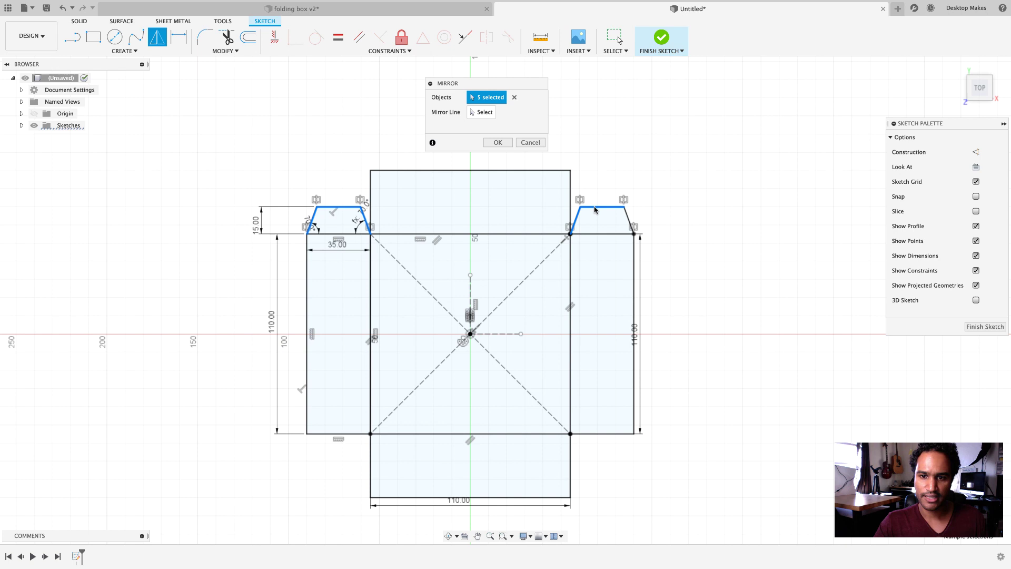
Step: Mirror the tabs across the horizontal centre line and move the 110.00 dimension lower
{"action": "left_click", "coordinate": [482, 115]}
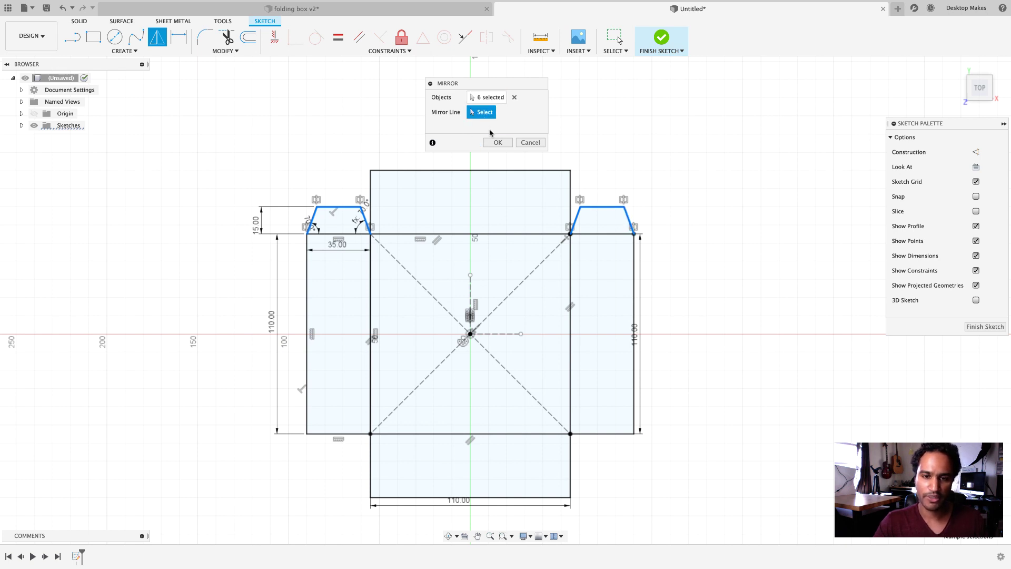
{"action": "left_click", "coordinate": [491, 335]}
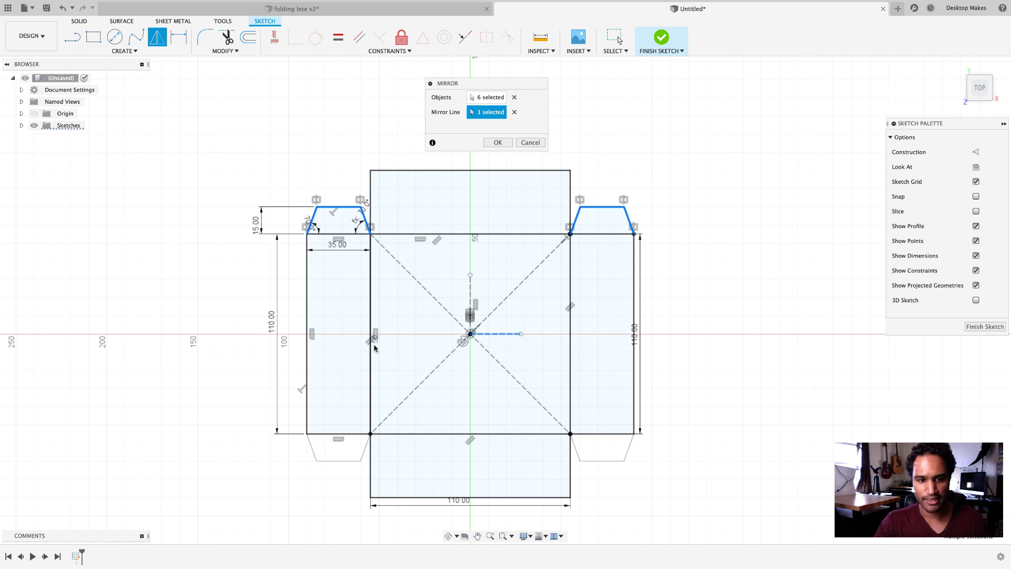
{"action": "left_click", "coordinate": [497, 142]}
{"action": "middle_click_drag", "start_coordinate": [676, 396], "coordinate": [677, 372]}
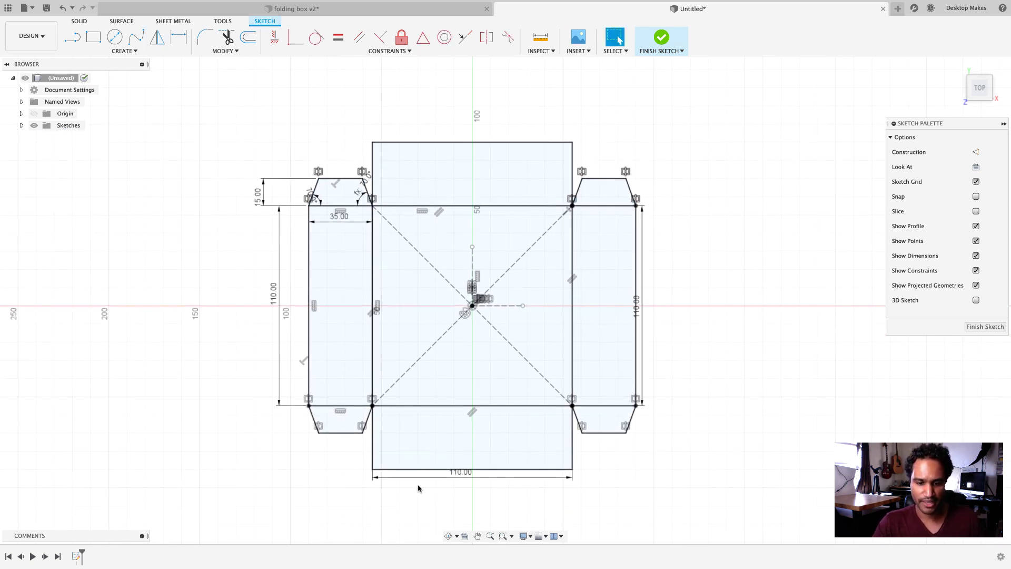
{"action": "left_click_drag", "start_coordinate": [440, 476], "coordinate": [424, 495]}
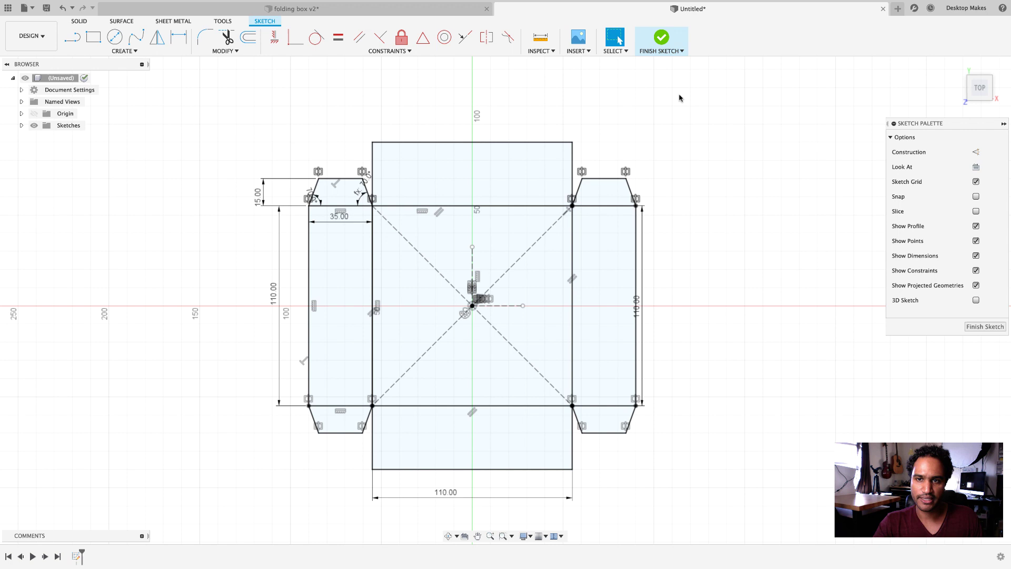
Step: Finish Sketch1, review it in the Sketches folder, and start a new sketch
{"action": "left_click", "coordinate": [661, 37]}
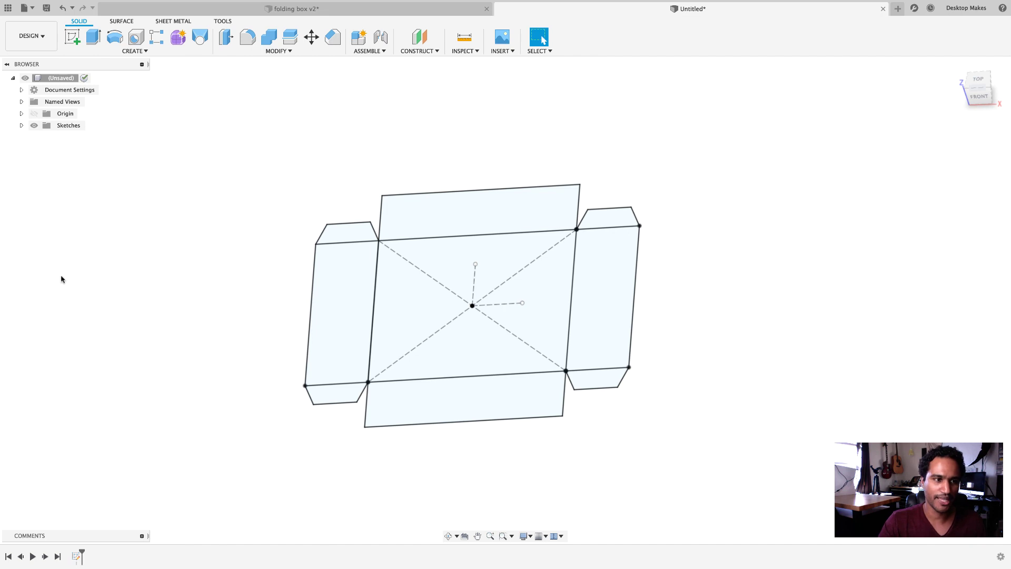
{"action": "left_click", "coordinate": [22, 125]}
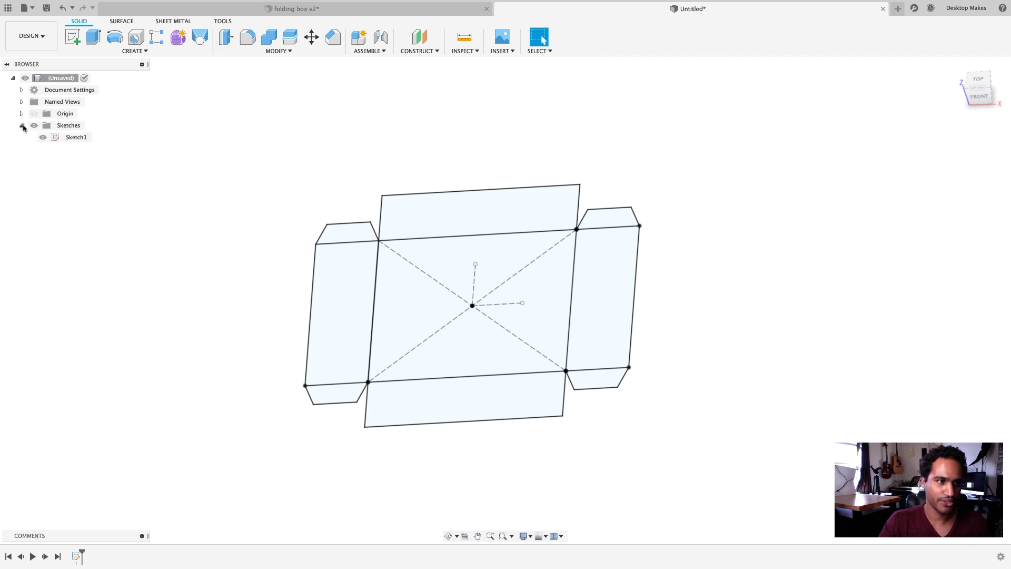
{"action": "left_click", "coordinate": [71, 137]}
{"action": "right_click", "coordinate": [71, 138]}
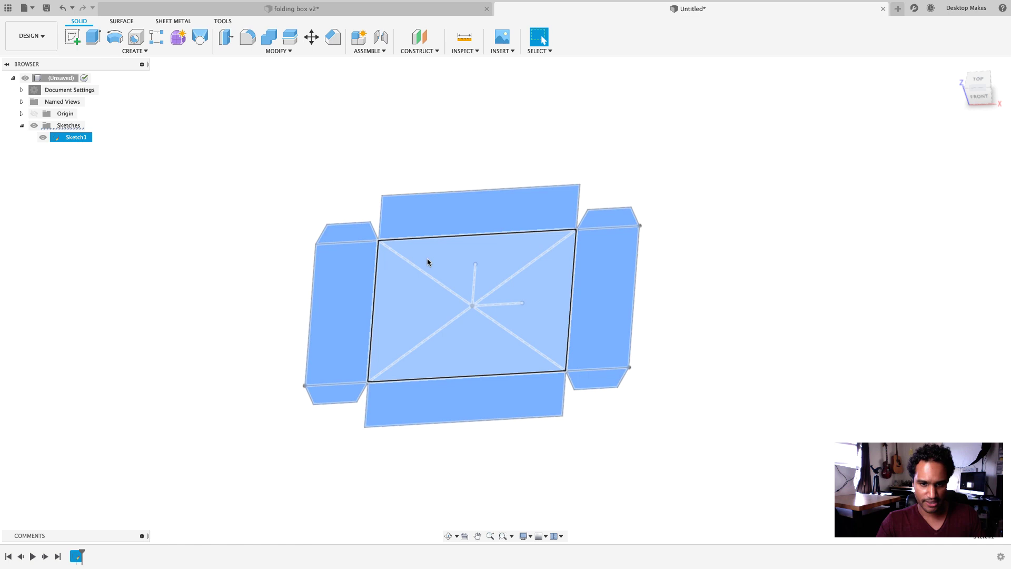
{"action": "left_click", "coordinate": [297, 245]}
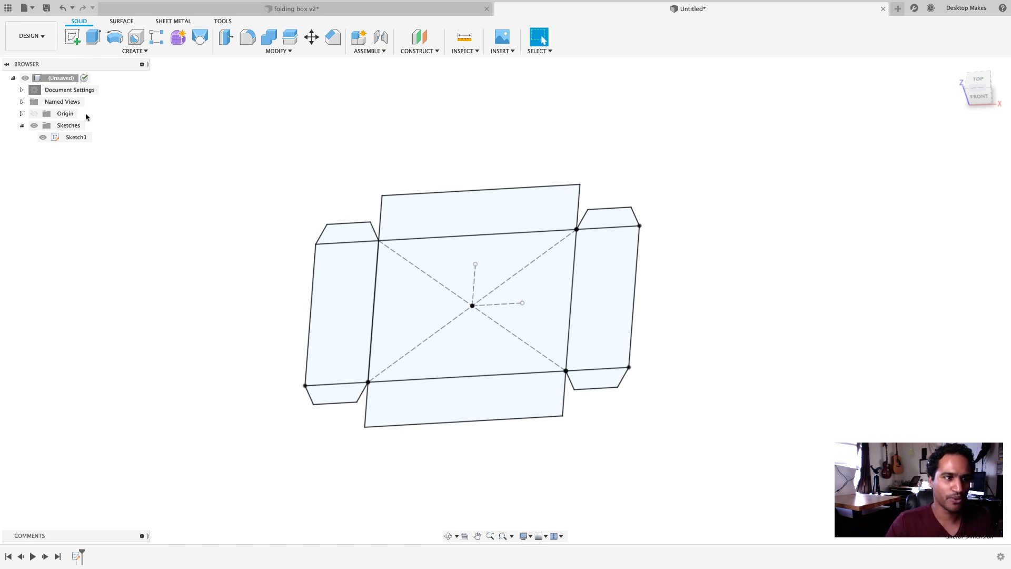
{"action": "left_click", "coordinate": [72, 36]}
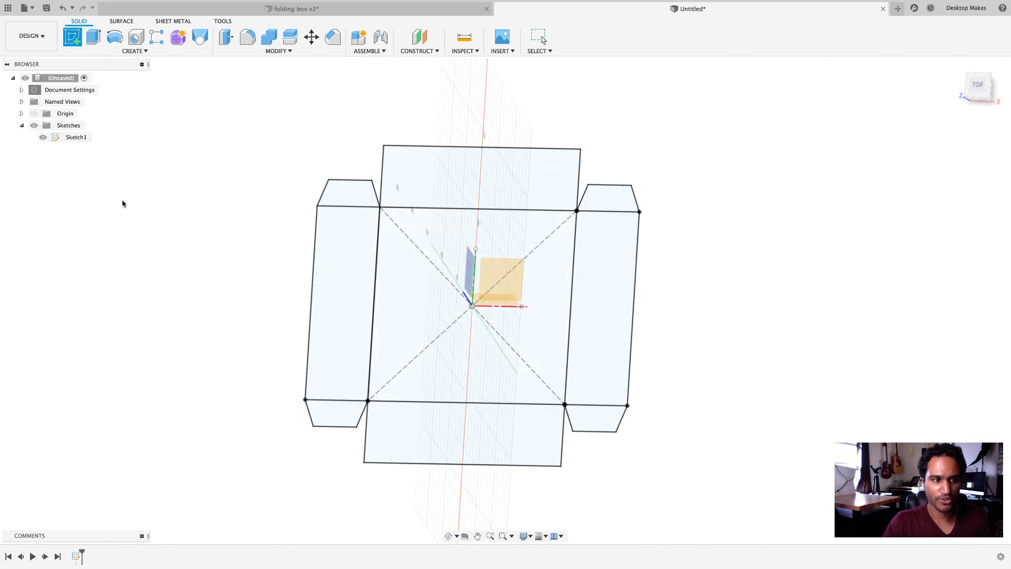
Step: Hide existing sketches, place the new sketch on the ground plane, and start Project
{"action": "left_click", "coordinate": [34, 125]}
{"action": "left_click", "coordinate": [511, 265]}
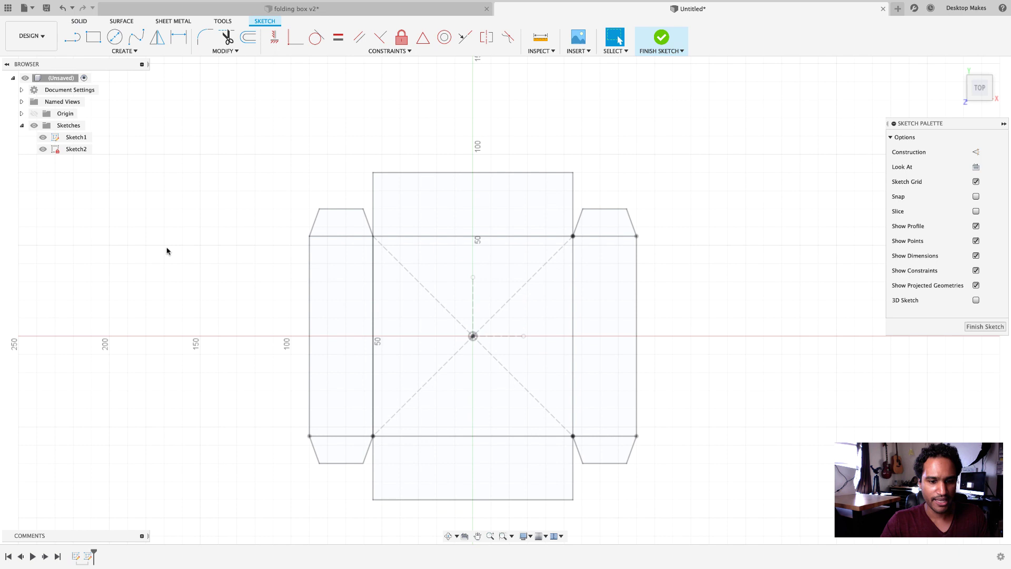
{"action": "key", "text": "p"}
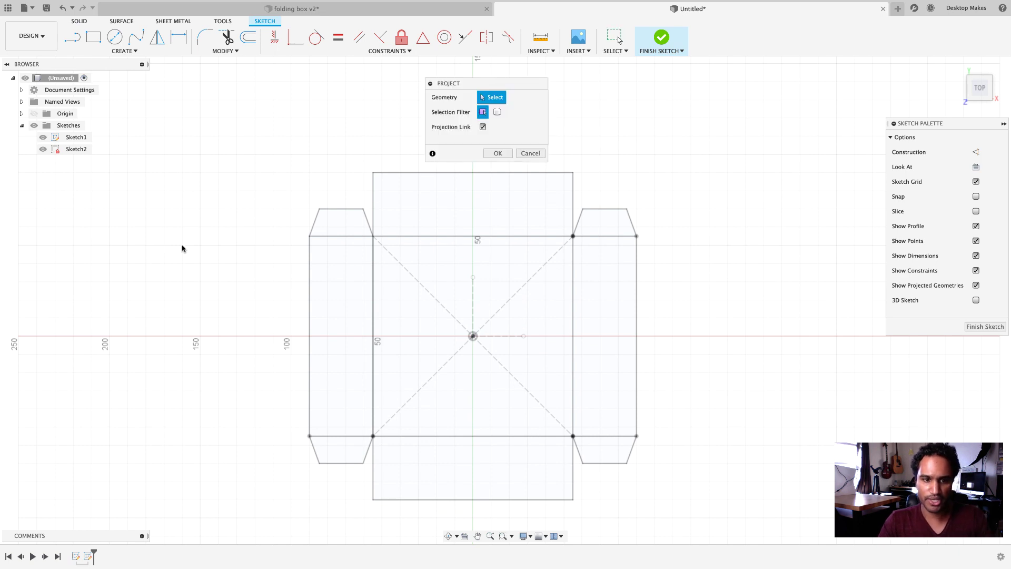
{"action": "mouse_move", "coordinate": [456, 159]}
{"action": "middle_mouse_down"}
{"action": "mouse_move", "coordinate": [453, 196]}
{"action": "mouse_move", "coordinate": [379, 165]}
{"action": "mouse_move", "coordinate": [359, 199]}
{"action": "mouse_move", "coordinate": [329, 205]}
{"action": "mouse_move", "coordinate": [327, 191]}
{"action": "middle_mouse_up"}
Step: Project the net's top edge, square, right flaps, bottom panel and left flap edges
{"action": "left_click", "coordinate": [327, 181]}
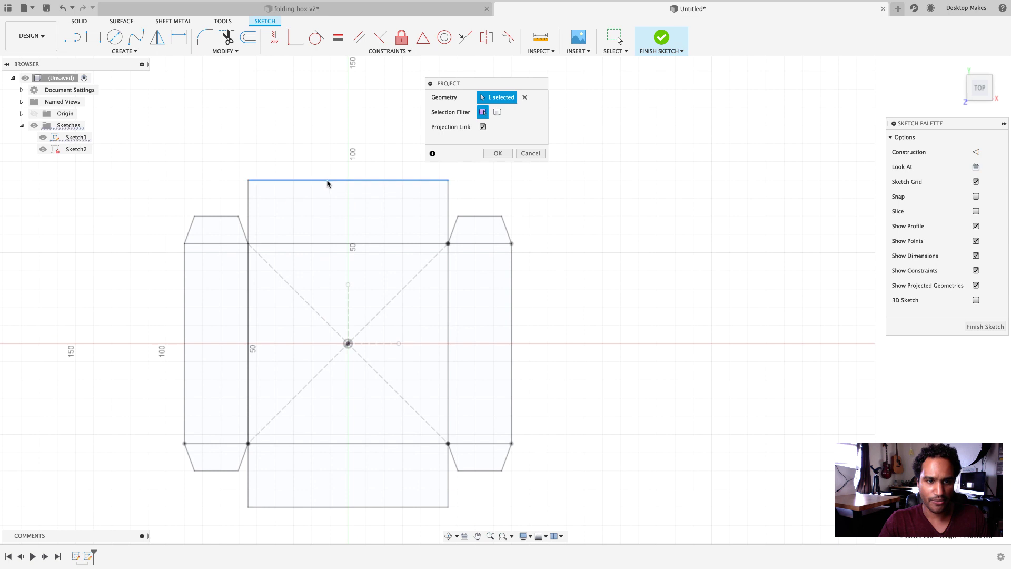
{"action": "left_click", "coordinate": [248, 217]}
{"action": "left_click", "coordinate": [275, 244]}
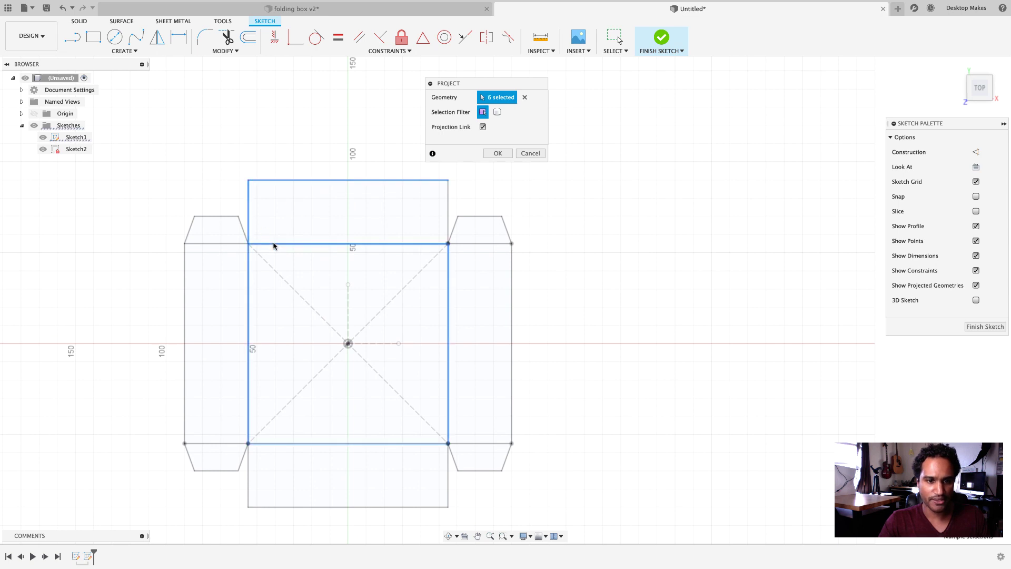
{"action": "left_click", "coordinate": [447, 224]}
{"action": "left_click", "coordinate": [457, 223]}
{"action": "left_click", "coordinate": [472, 244]}
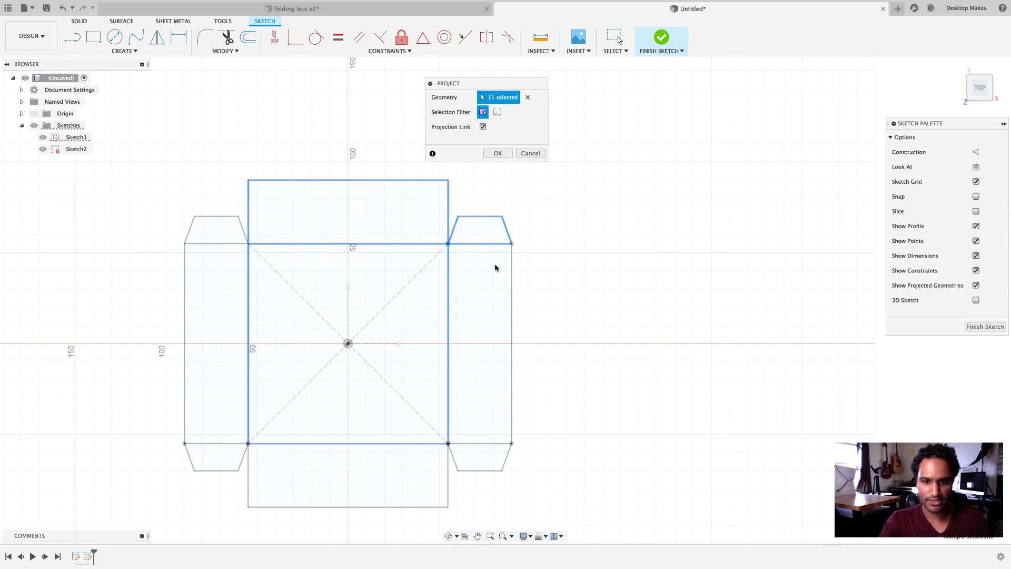
{"action": "left_click", "coordinate": [513, 269]}
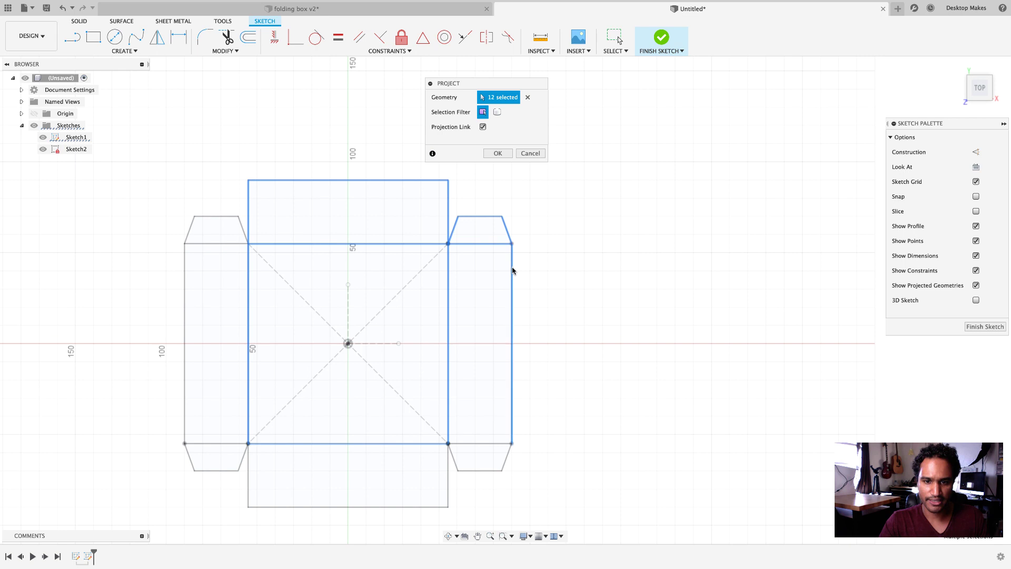
{"action": "left_click", "coordinate": [489, 471]}
{"action": "left_click", "coordinate": [448, 479]}
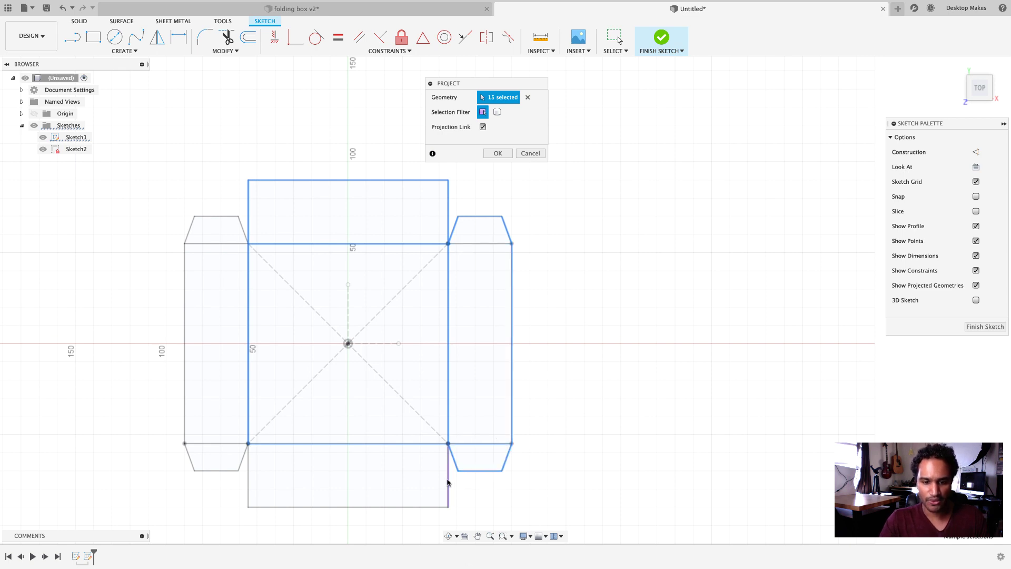
{"action": "left_click", "coordinate": [413, 507]}
{"action": "left_click", "coordinate": [248, 477]}
{"action": "left_click", "coordinate": [216, 470]}
{"action": "left_click", "coordinate": [188, 457]}
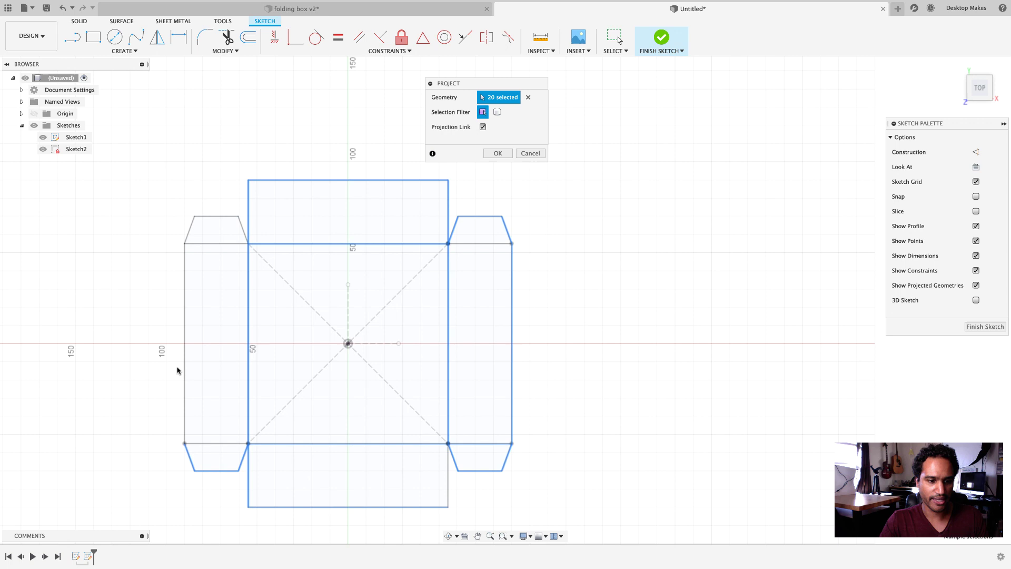
{"action": "left_click", "coordinate": [212, 444]}
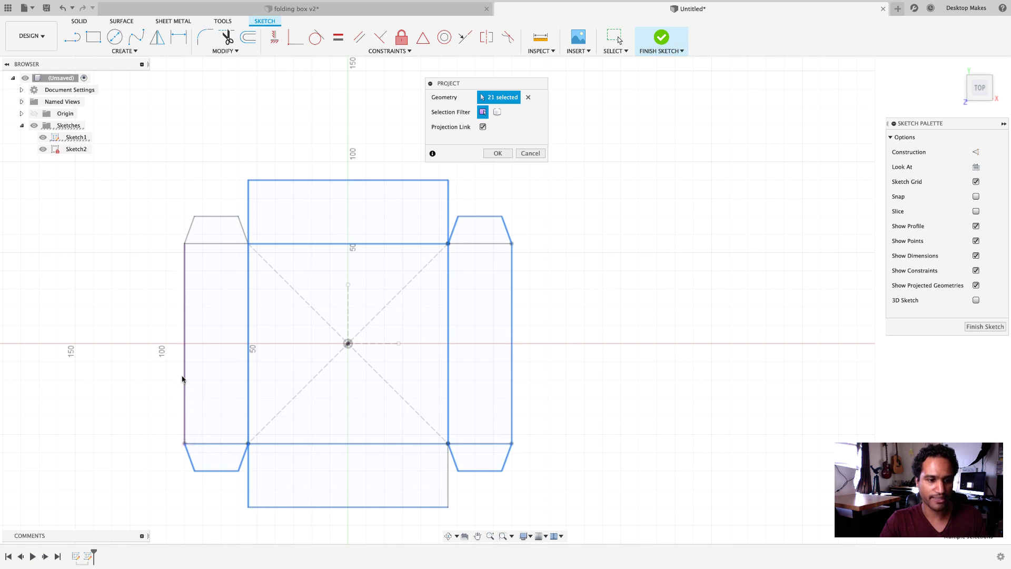
{"action": "left_click", "coordinate": [185, 375]}
Step: Add the remaining upper-left flap, top panel and right flap edges, then confirm
{"action": "left_click", "coordinate": [230, 215]}
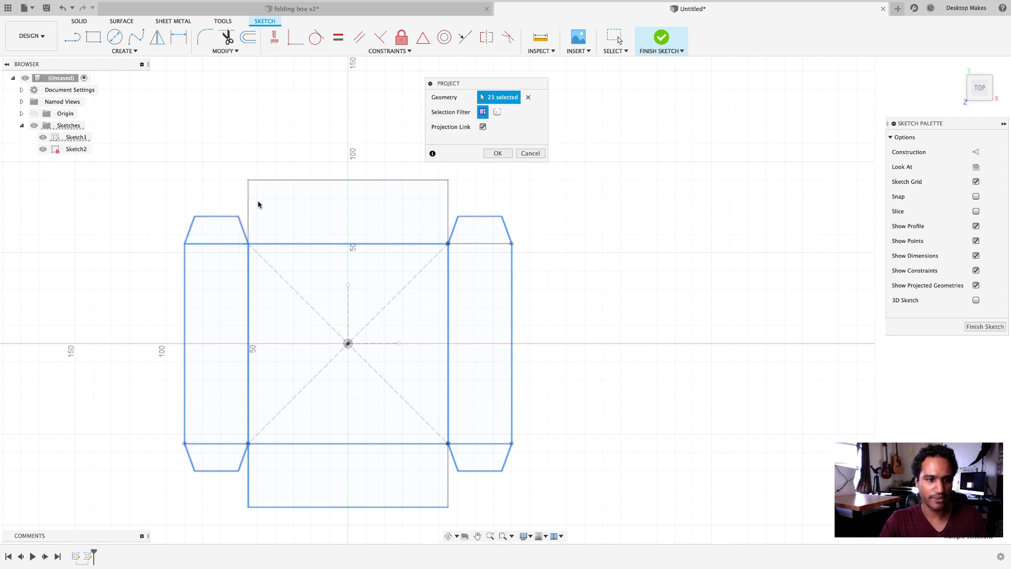
{"action": "left_click", "coordinate": [247, 203]}
{"action": "left_click", "coordinate": [275, 180]}
{"action": "left_click", "coordinate": [448, 210]}
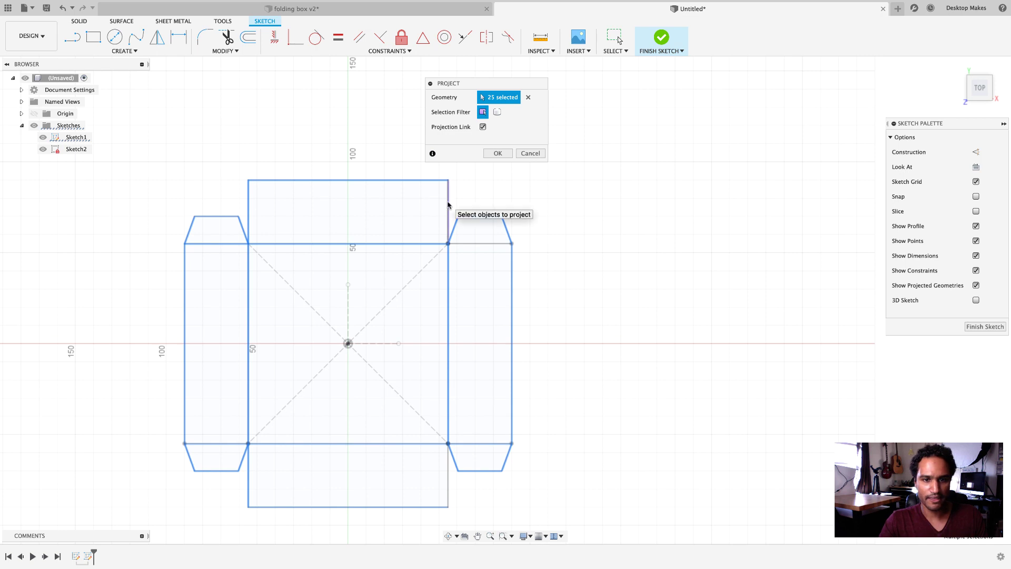
{"action": "left_click", "coordinate": [483, 244]}
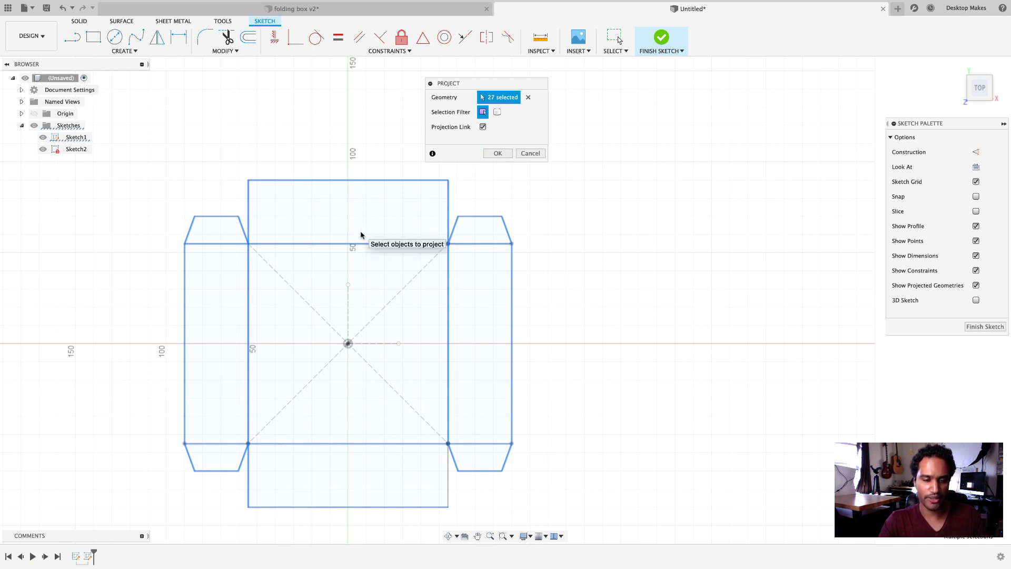
{"action": "left_click", "coordinate": [497, 153]}
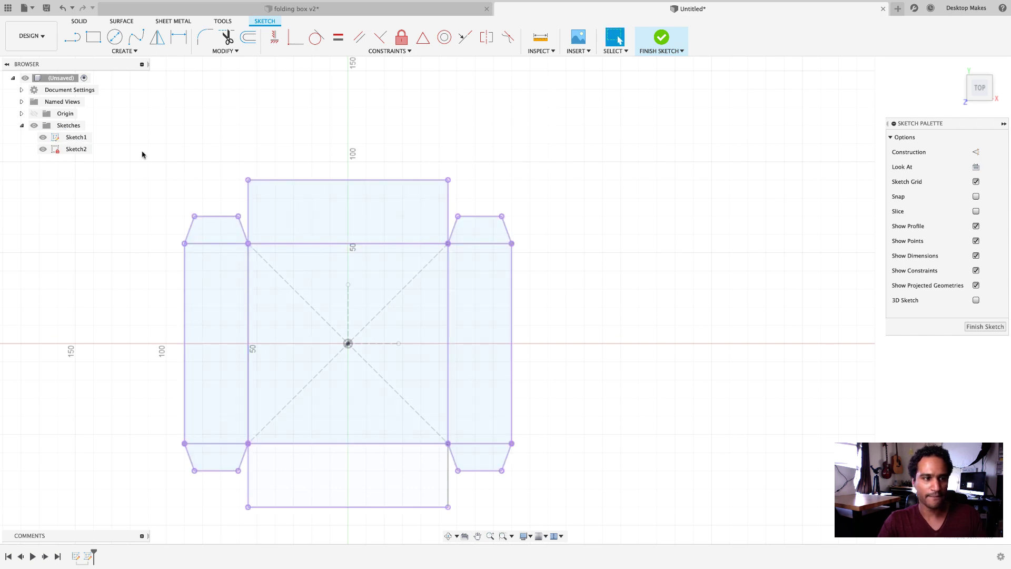
Step: Check Sketch2's outline with Sketch1 hidden, then project the missing vertical edge into it
{"action": "left_click", "coordinate": [43, 138]}
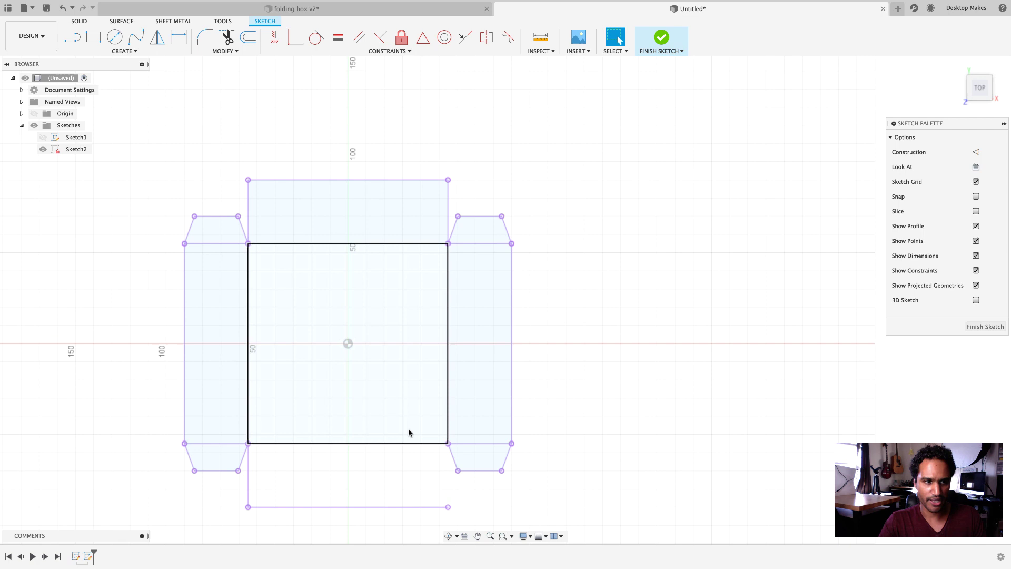
{"action": "left_click", "coordinate": [74, 149]}
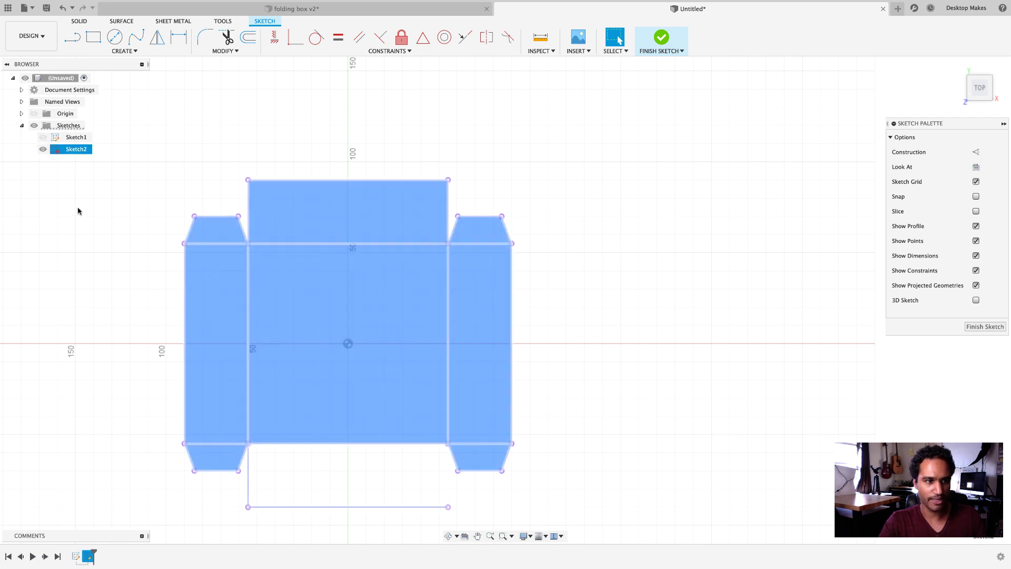
{"action": "left_click", "coordinate": [79, 219]}
{"action": "left_click", "coordinate": [43, 137]}
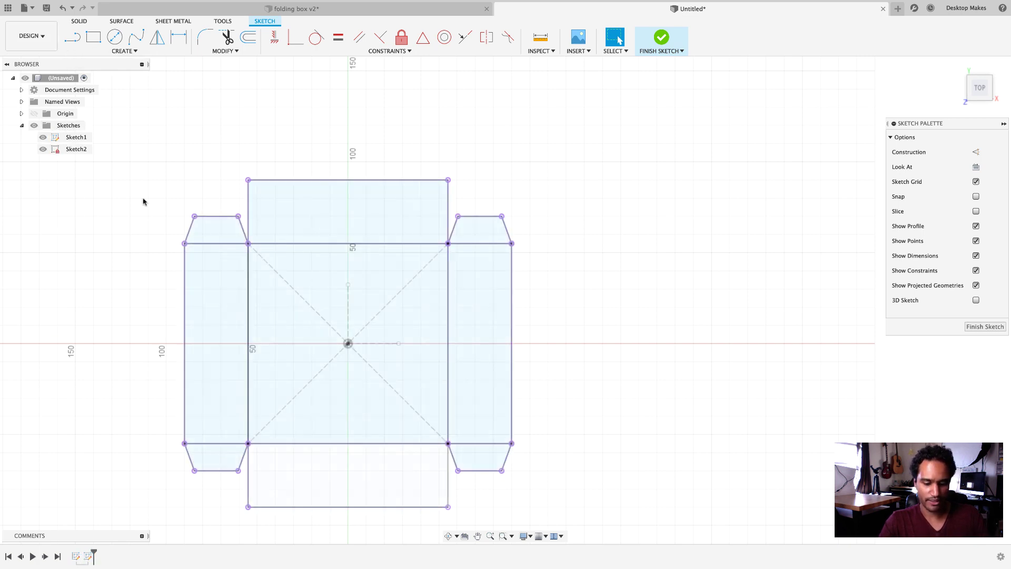
{"action": "key", "text": "p"}
{"action": "left_click", "coordinate": [450, 473]}
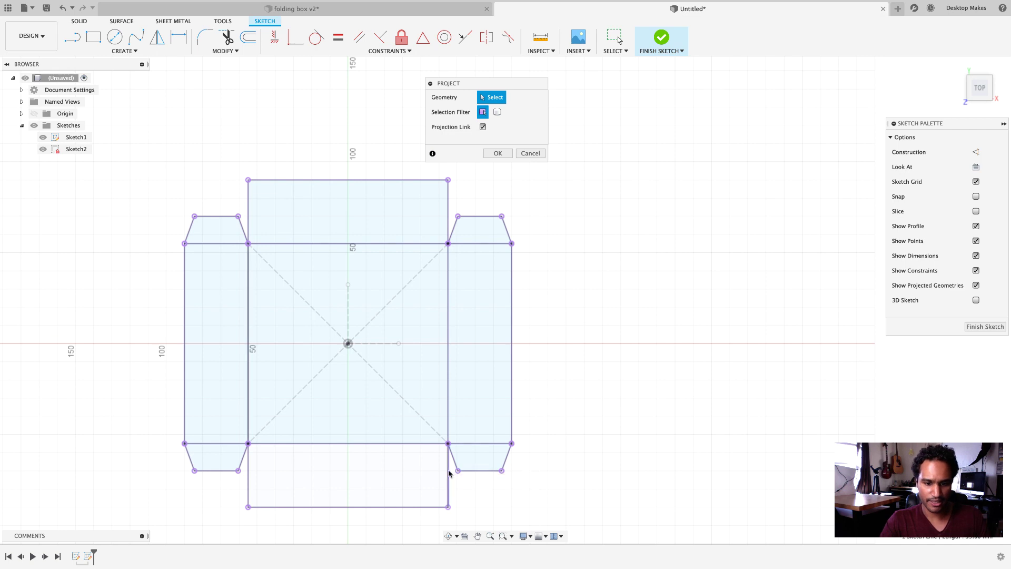
{"action": "left_click", "coordinate": [491, 154]}
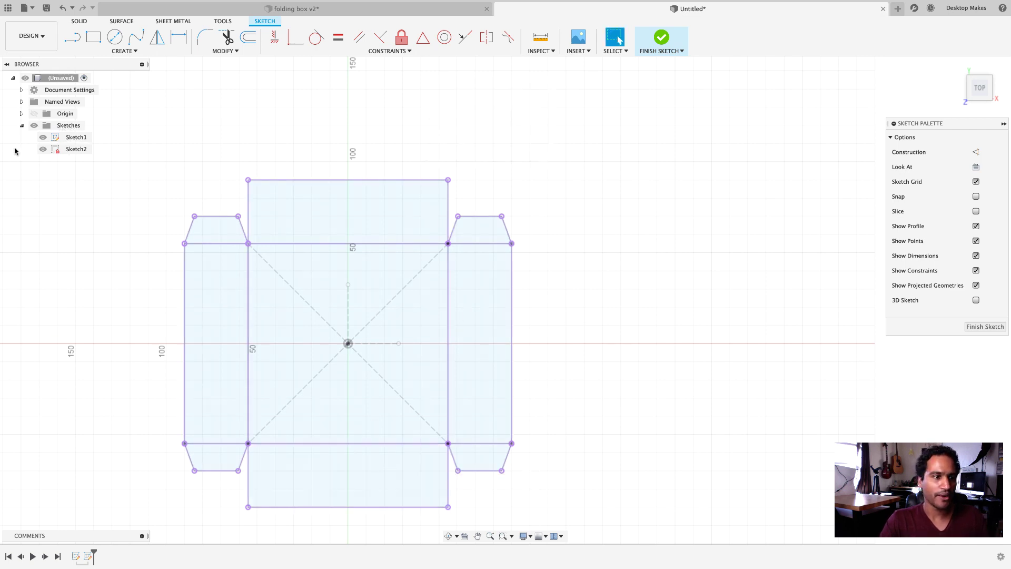
Step: Hide Sketch1 and finish Sketch2, leaving only the projected box-net profile
{"action": "left_click", "coordinate": [43, 137]}
{"action": "middle_click_drag", "start_coordinate": [187, 287], "coordinate": [221, 250]}
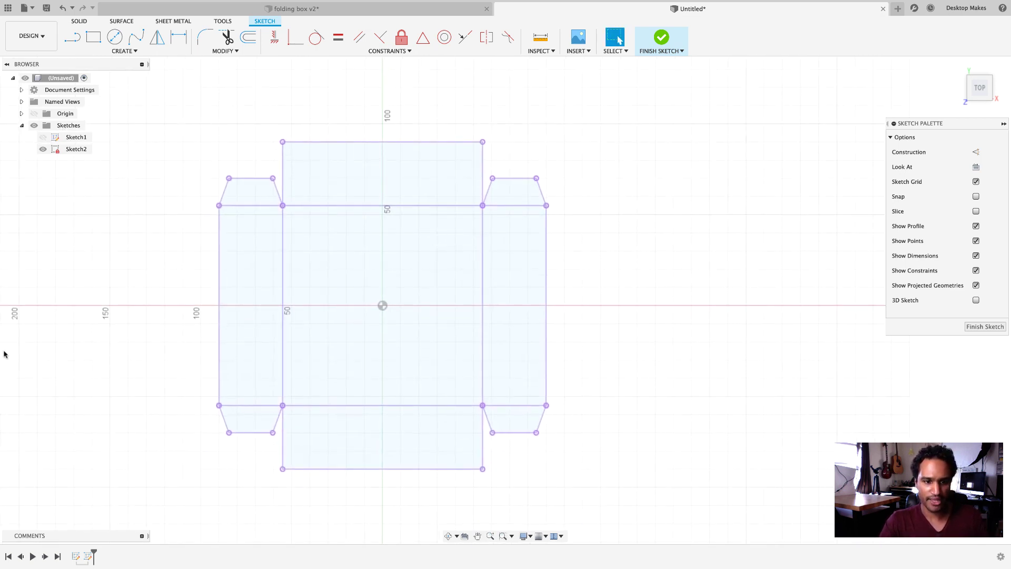
{"action": "left_click", "coordinate": [678, 48]}
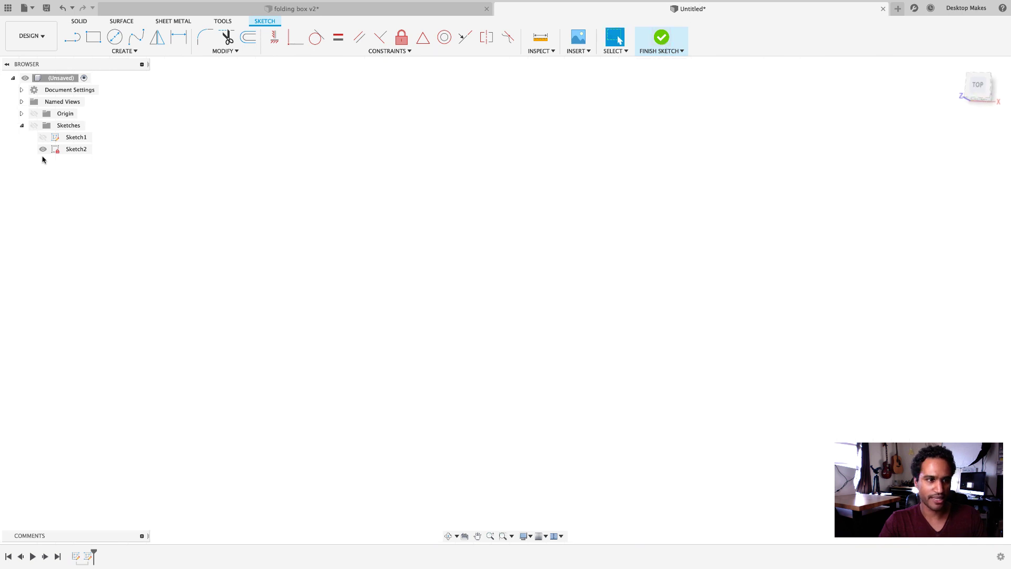
{"action": "right_click", "coordinate": [68, 151]}
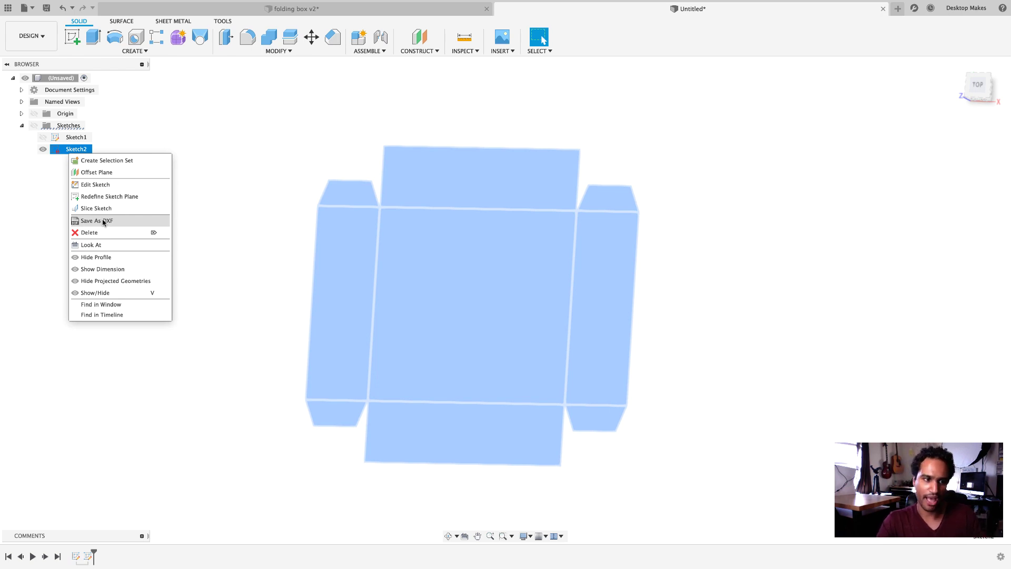
Step: Open the Fusion 360 App Store from the TOOLS tab's ADD-INS menu
{"action": "left_click", "coordinate": [224, 249]}
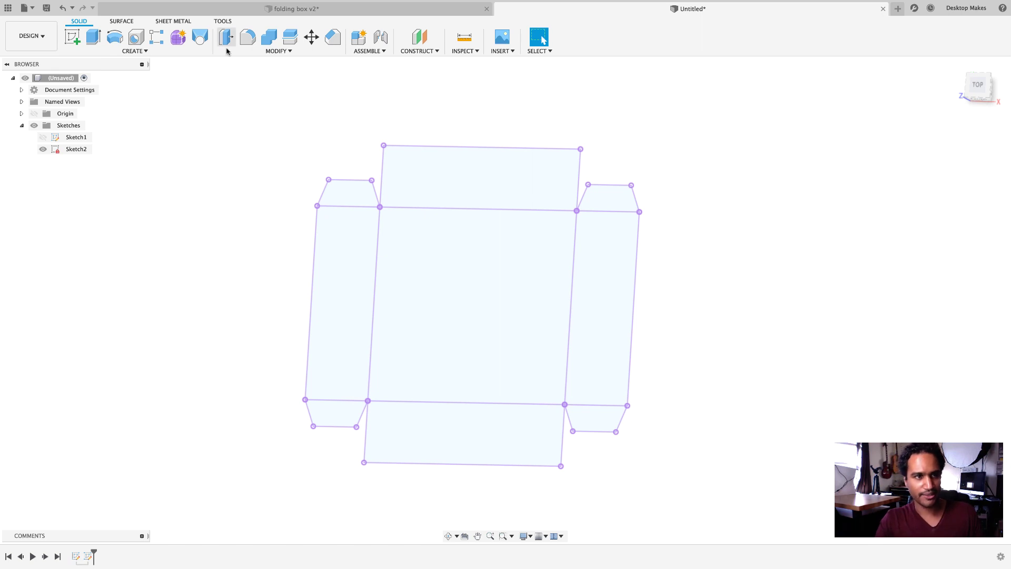
{"action": "left_click", "coordinate": [223, 21]}
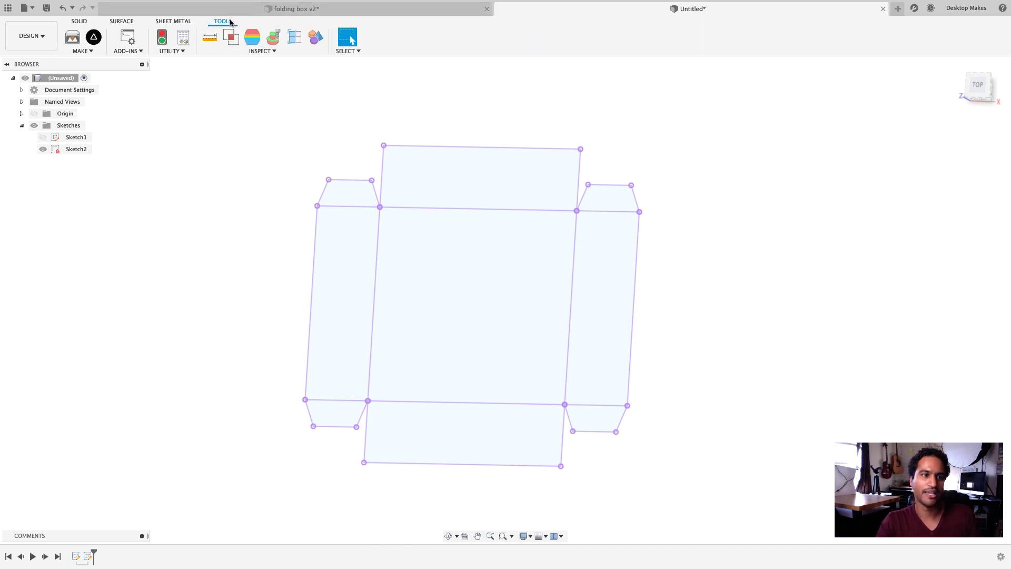
{"action": "left_click", "coordinate": [132, 51]}
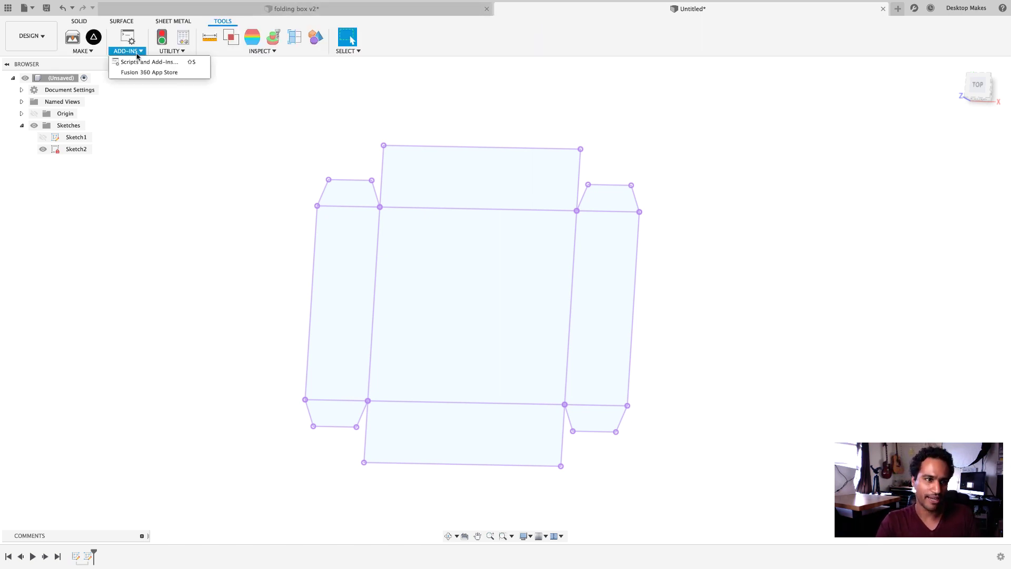
{"action": "left_click", "coordinate": [147, 73]}
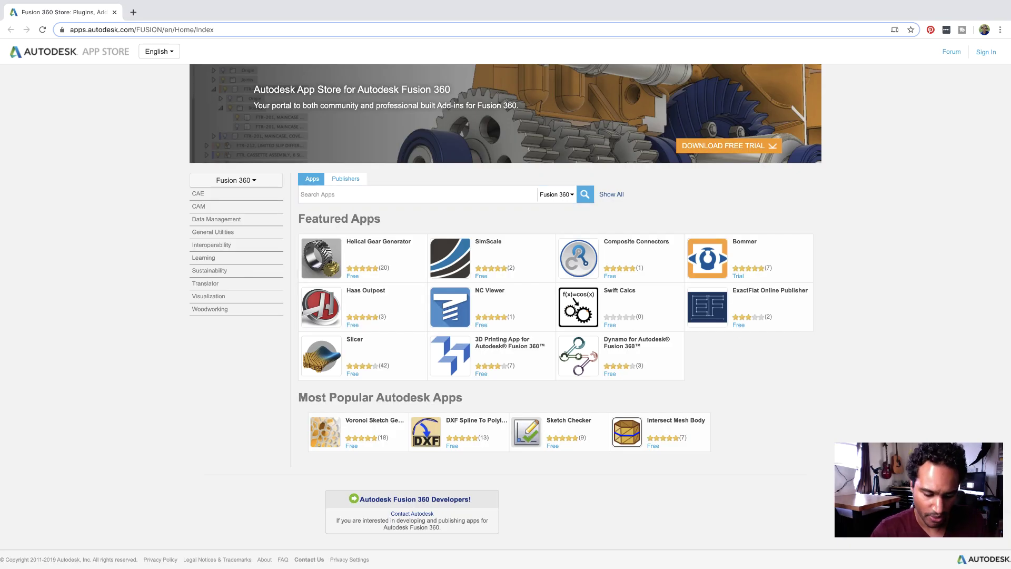
Step: Search the App Store for 'origin' to find the Shaper Utilities add-in
{"action": "type", "text": "origin"}
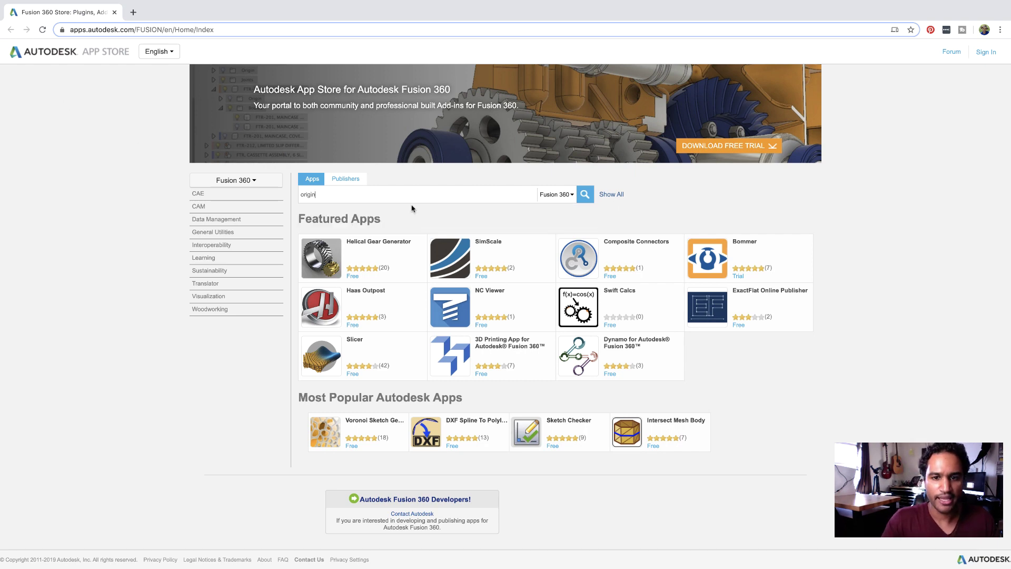
{"action": "left_click", "coordinate": [590, 194]}
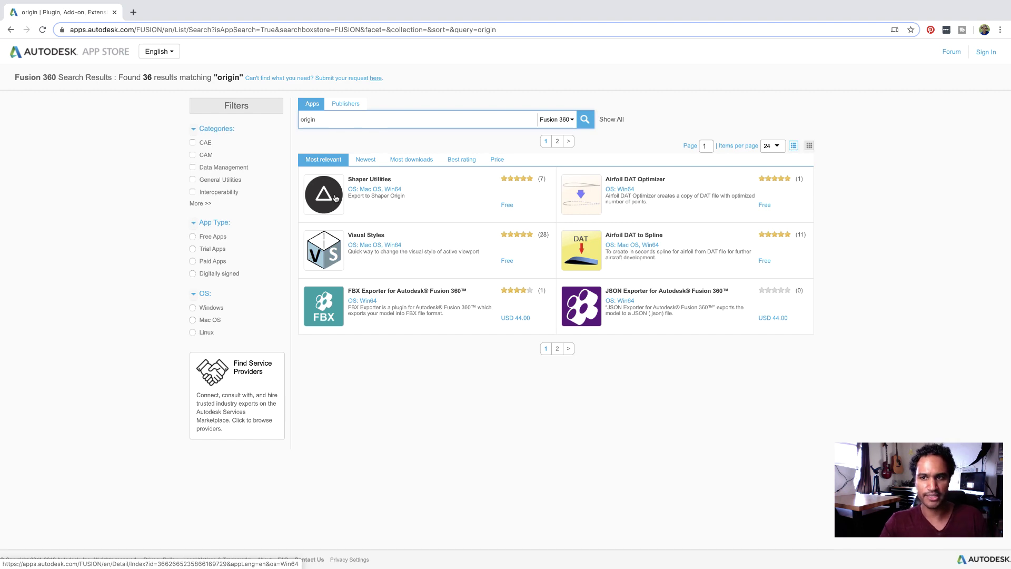
{"action": "mouse_move", "coordinate": [80, 4]}
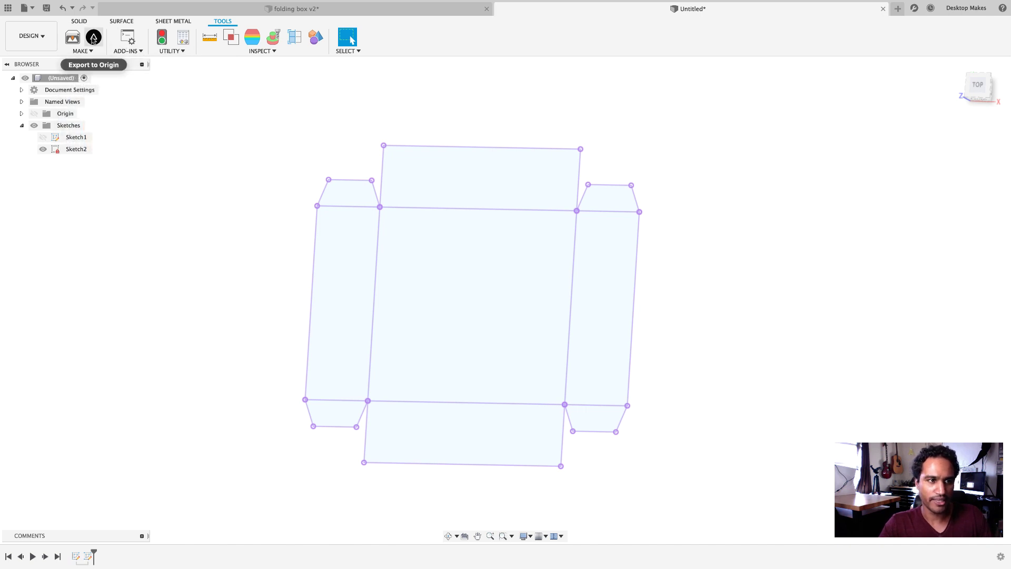
Step: Run Shaper's Export to Origin on Sketch2 with input type Entire Sketch
{"action": "left_click", "coordinate": [93, 38]}
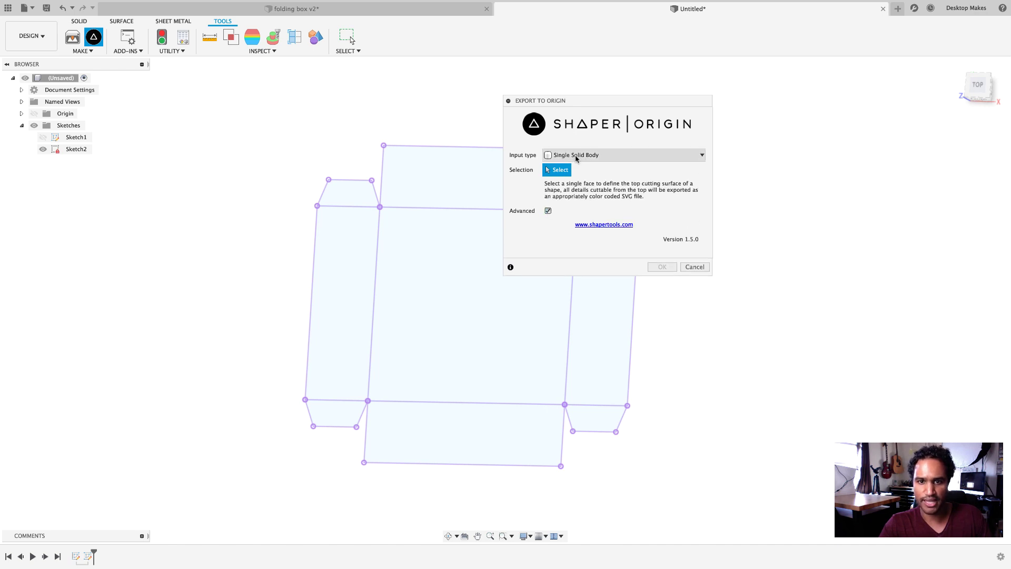
{"action": "left_click", "coordinate": [578, 156]}
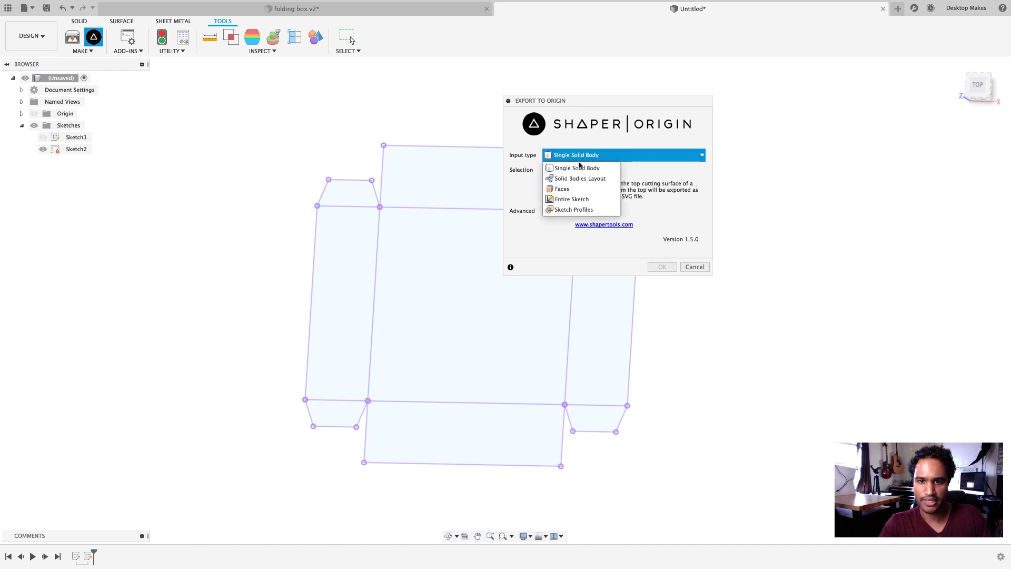
{"action": "left_click", "coordinate": [577, 199]}
{"action": "left_click", "coordinate": [547, 155]}
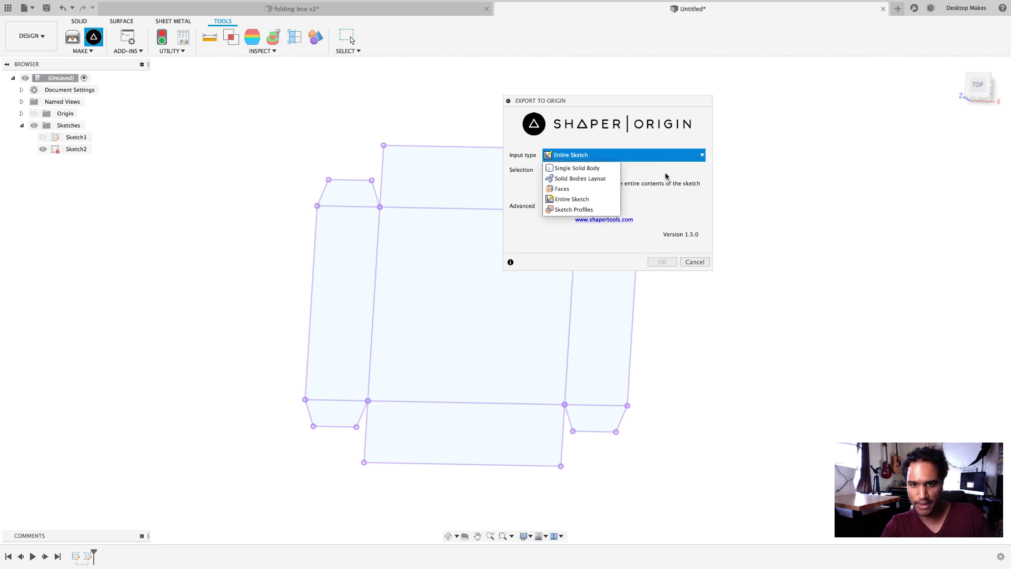
{"action": "left_click", "coordinate": [575, 200]}
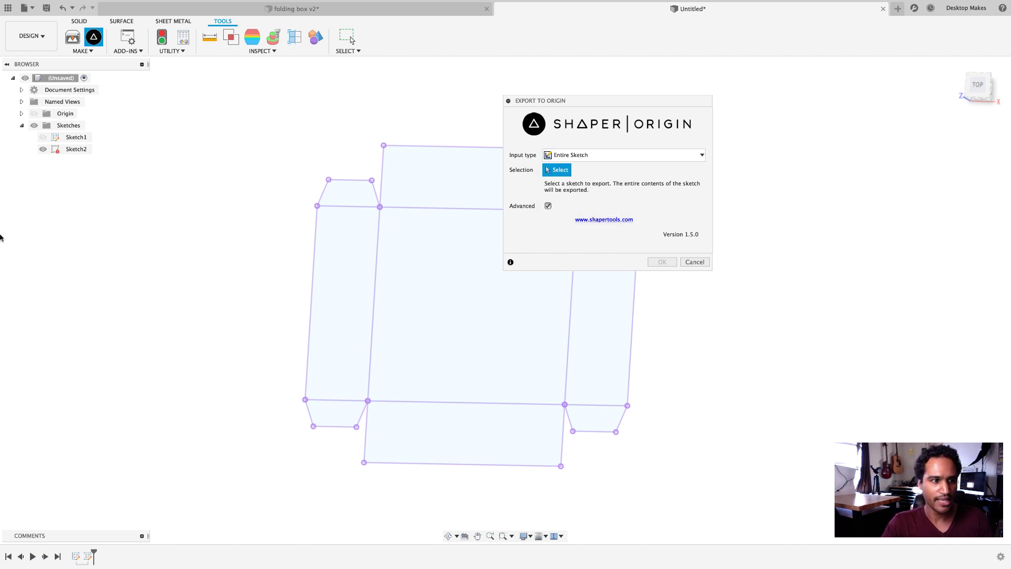
{"action": "left_click", "coordinate": [58, 152]}
{"action": "left_click", "coordinate": [663, 261]}
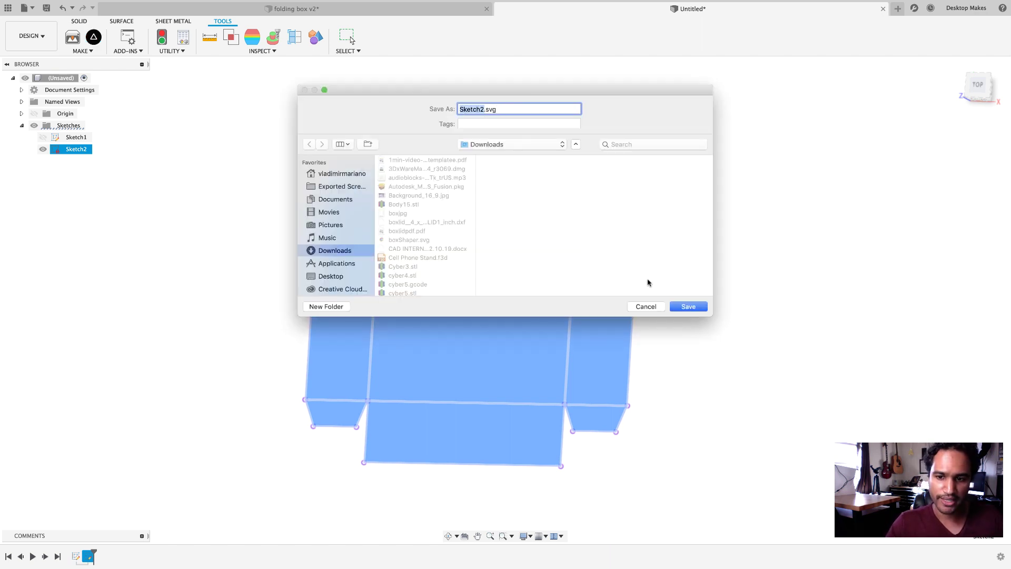
{"action": "left_click", "coordinate": [656, 307]}
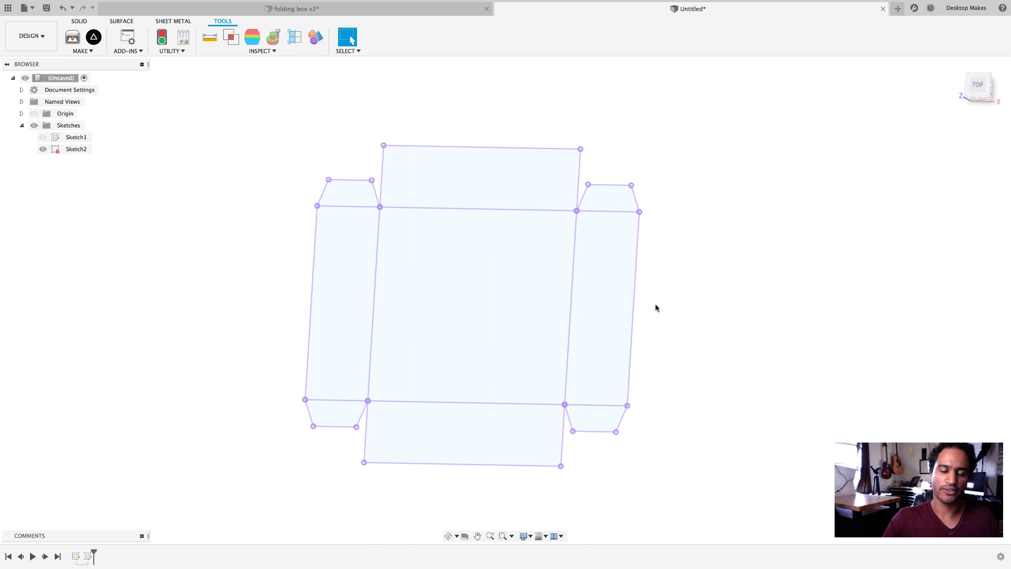